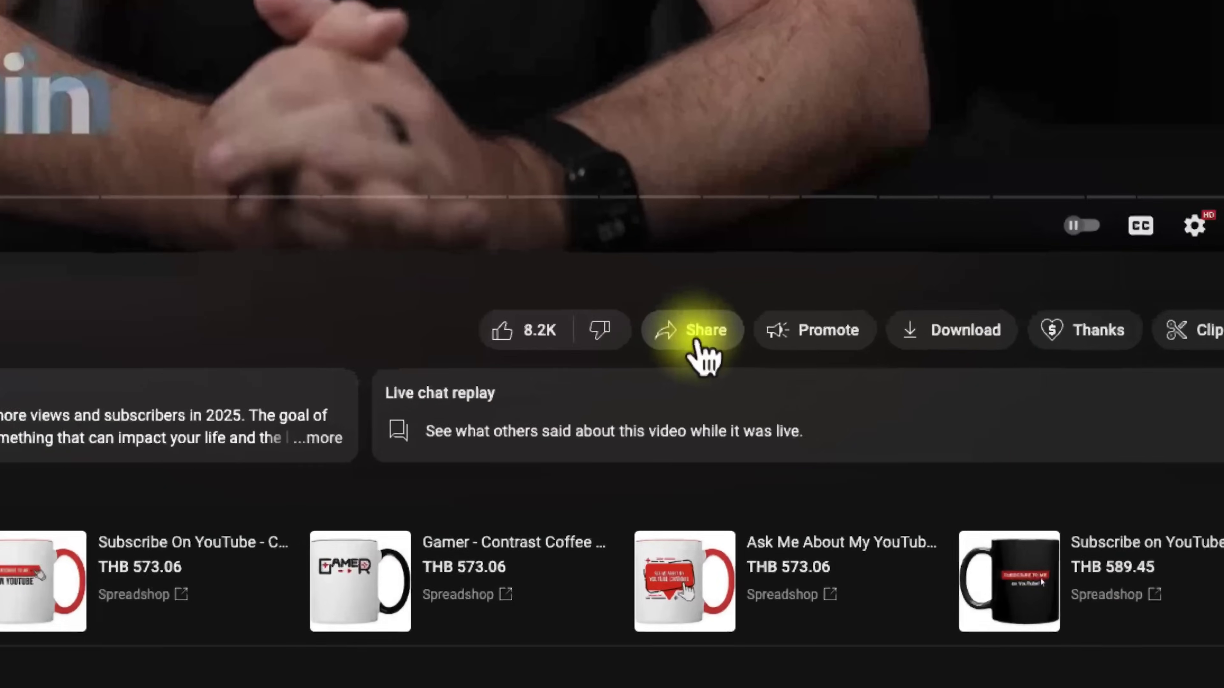
Copy the youtu.be share link of the 'How SMALL Channels Can Blow Up On YouTube In 2025' video
click(697, 342)
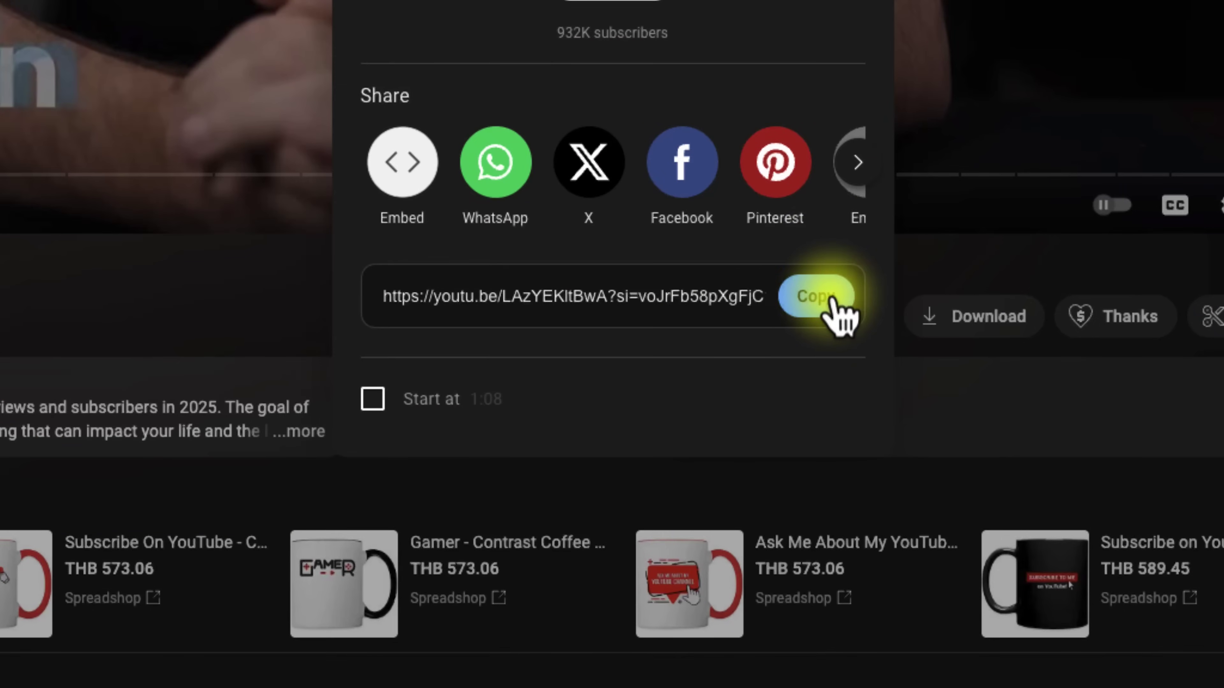
click(815, 296)
click(847, 0)
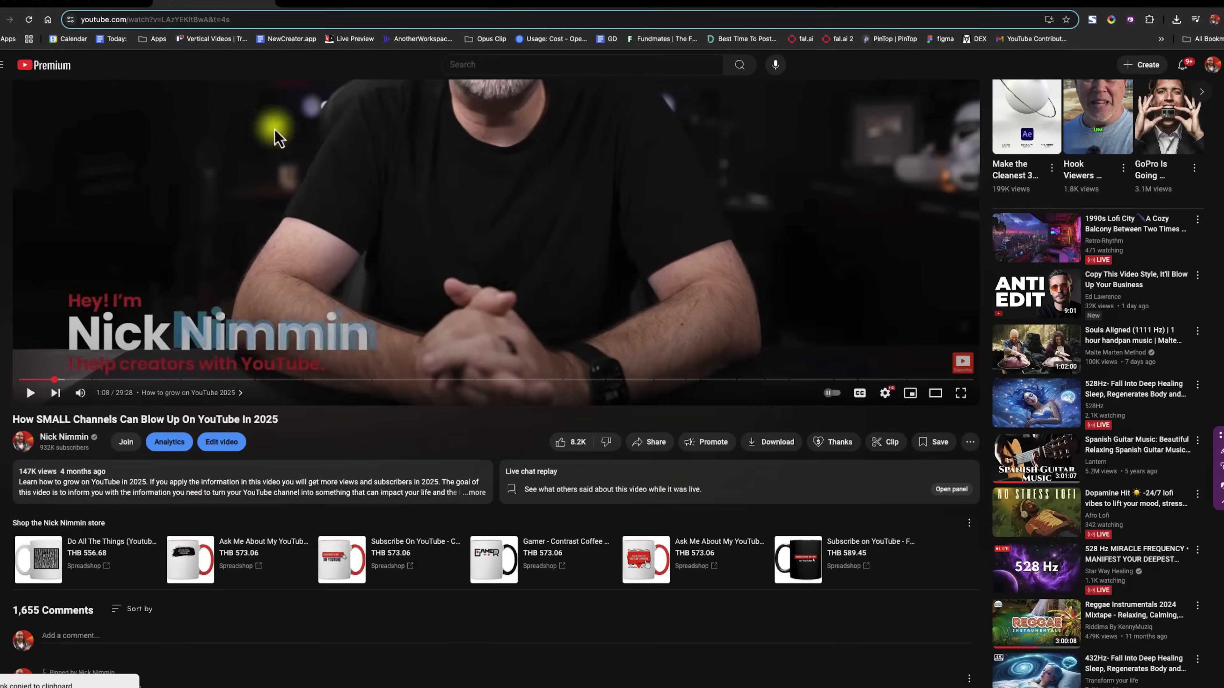
Paste the copied YouTube link into OpusClip's video link box for a ClipAnything project
click(101, 9)
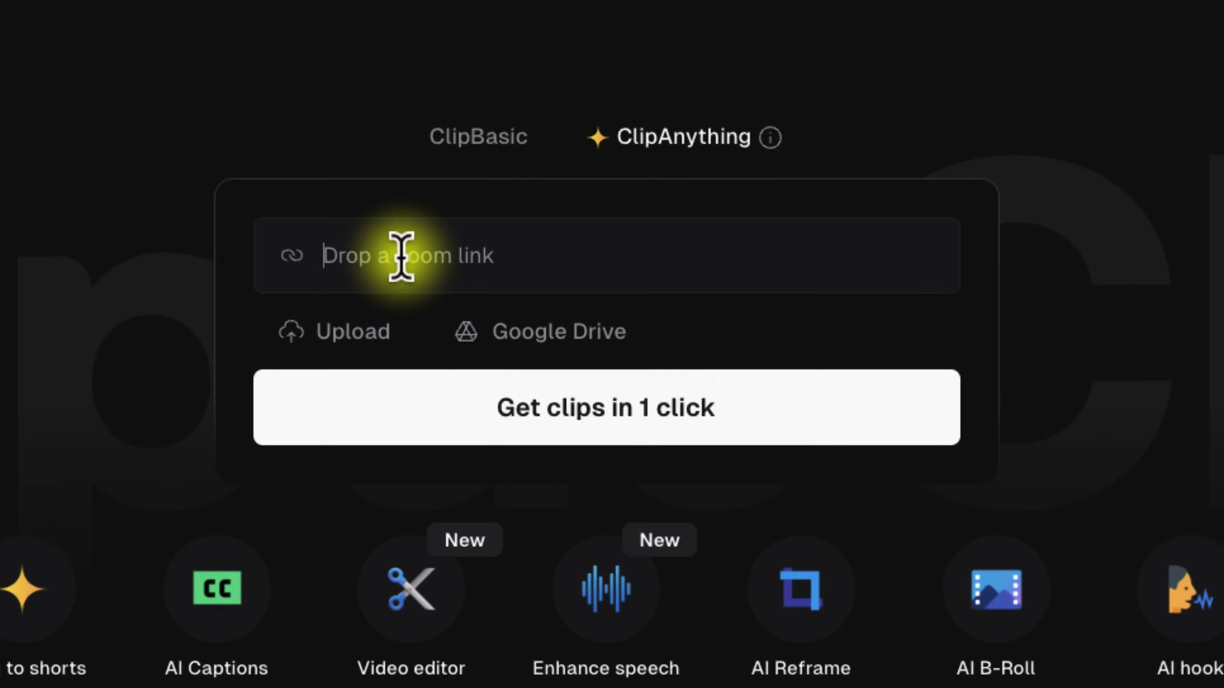
click(524, 172)
key(super+v)
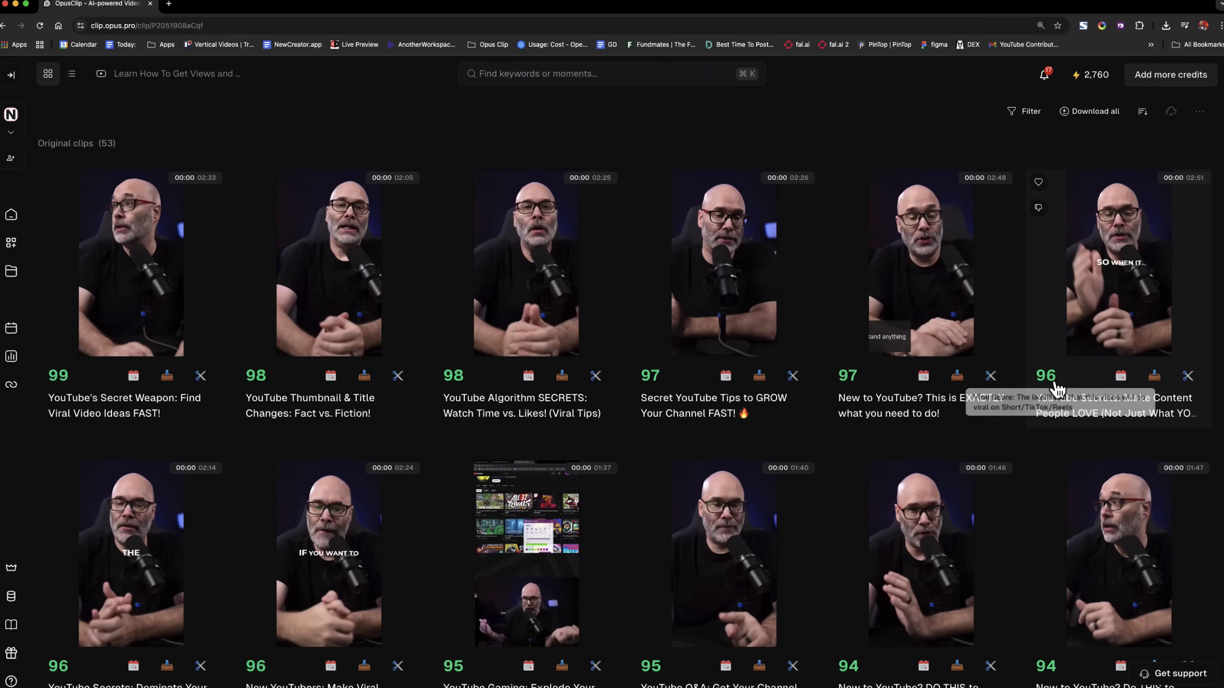
Scroll through the scored clip grids of earlier OpusClip projects
scroll(1019, 393, down, 4)
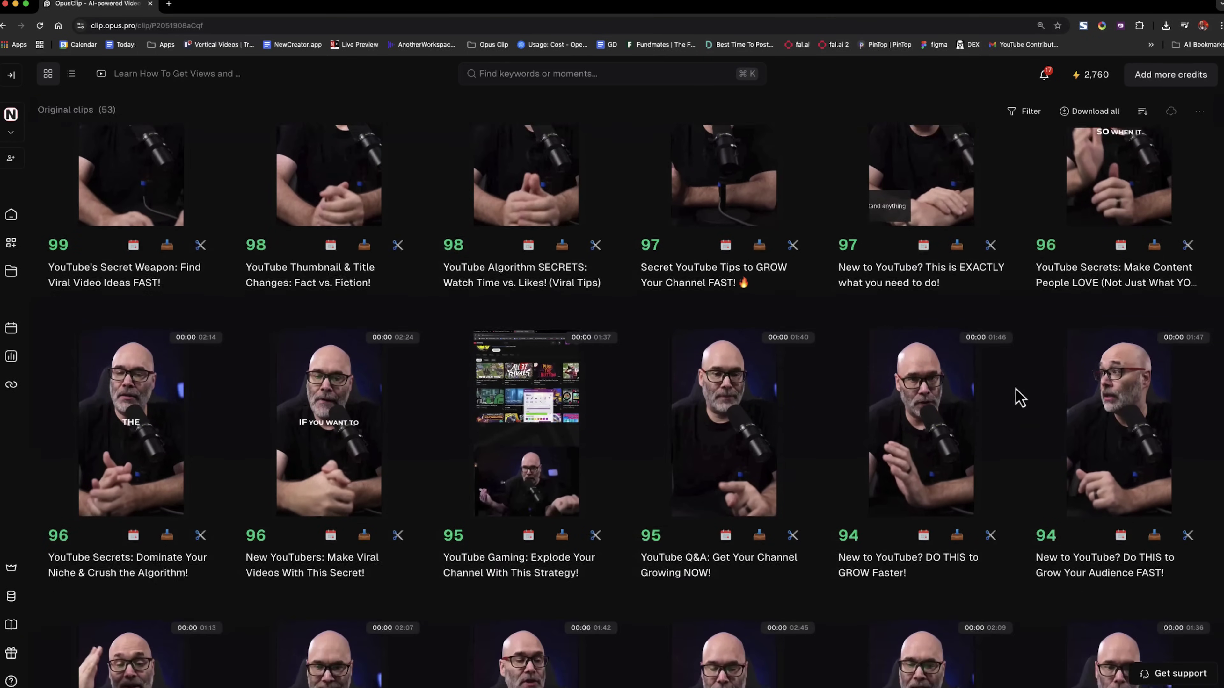
scroll(1020, 398, down, 10)
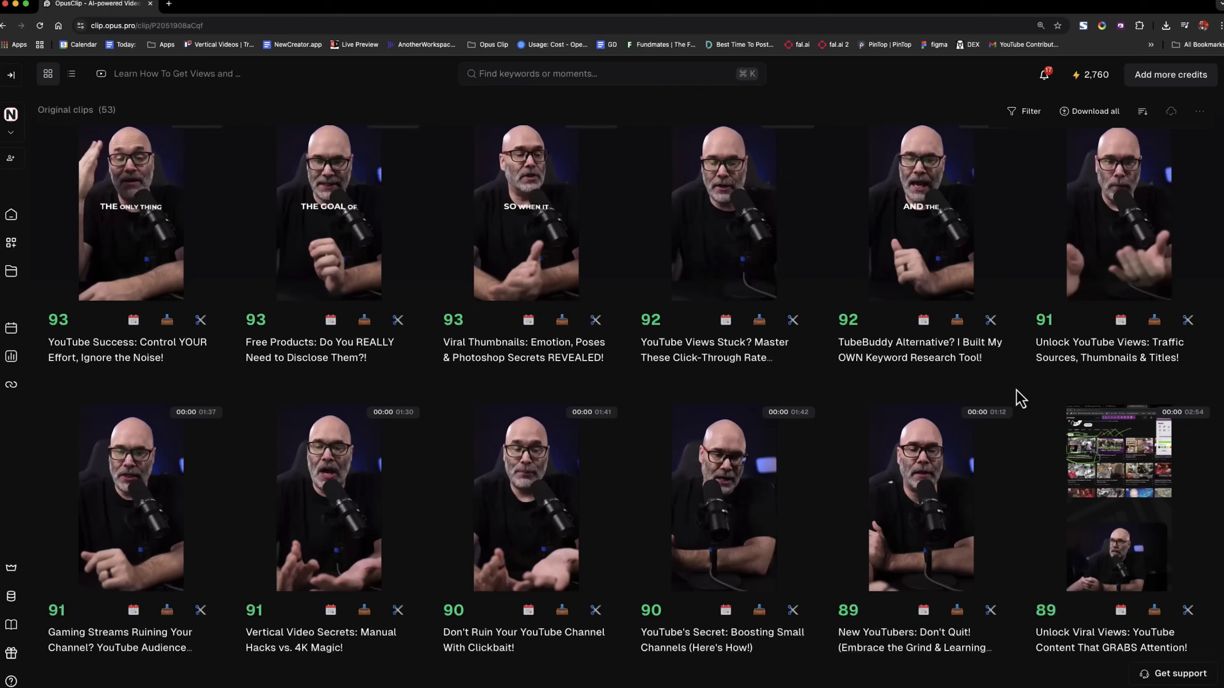
scroll(1021, 399, down, 2)
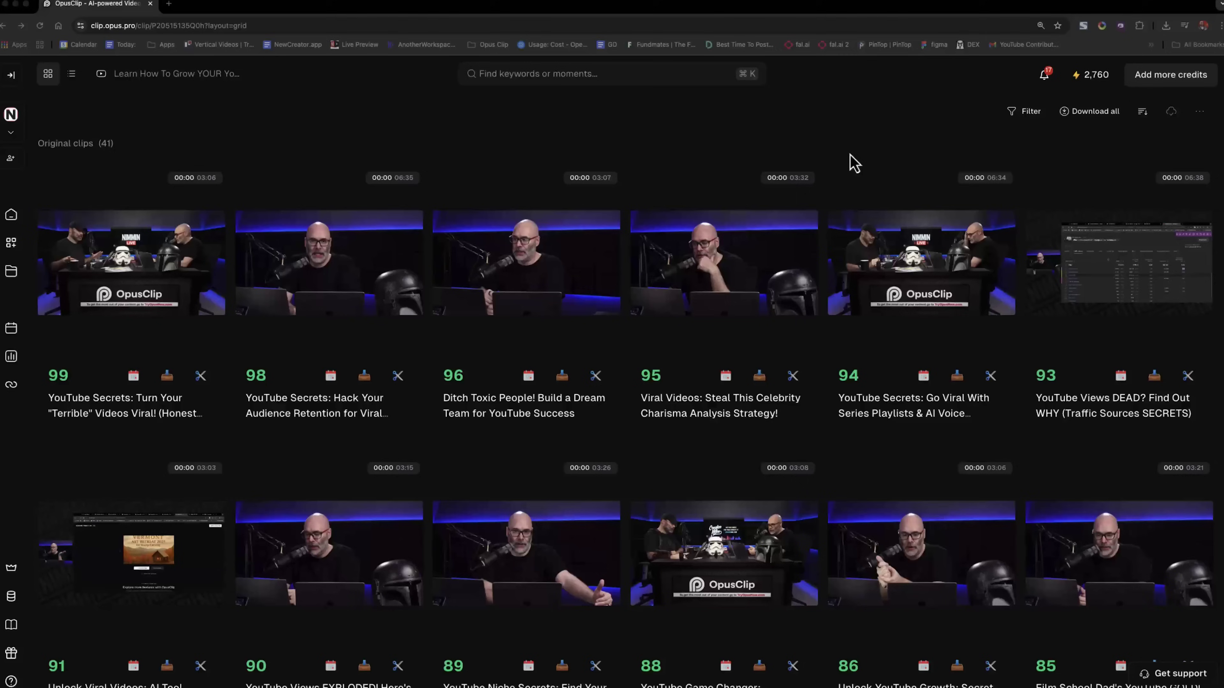
scroll(855, 181, down, 1)
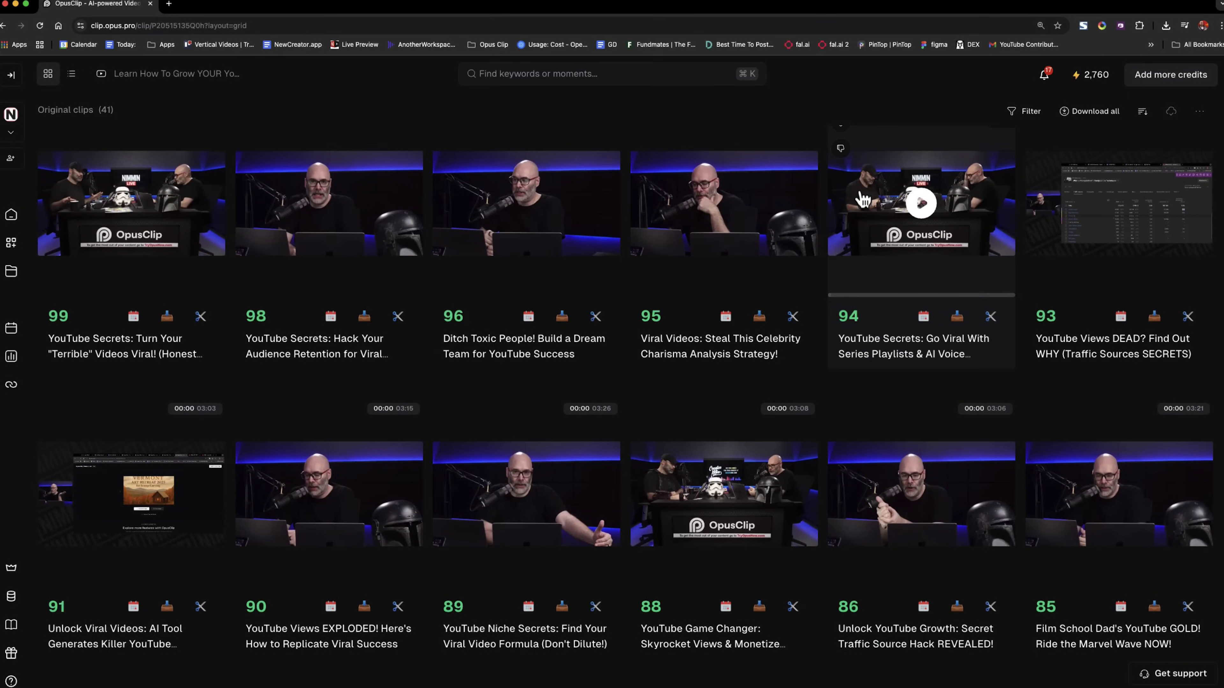
scroll(825, 252, down, 3)
scroll(835, 264, down, 12)
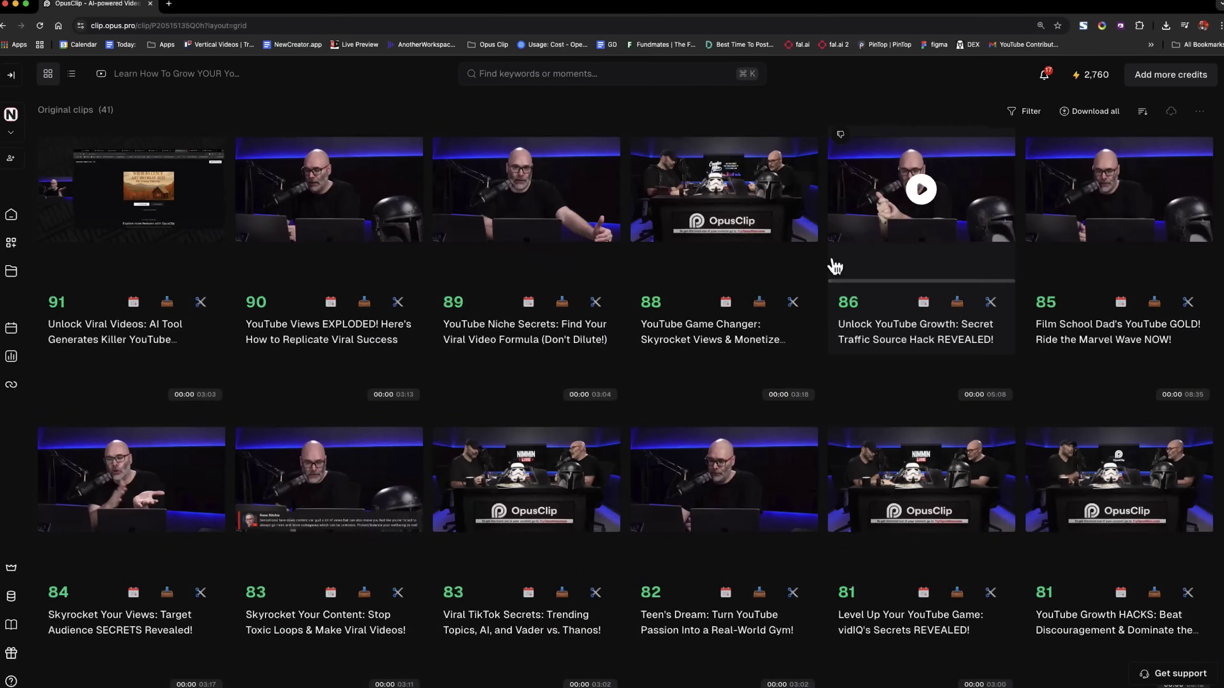
scroll(836, 269, down, 18)
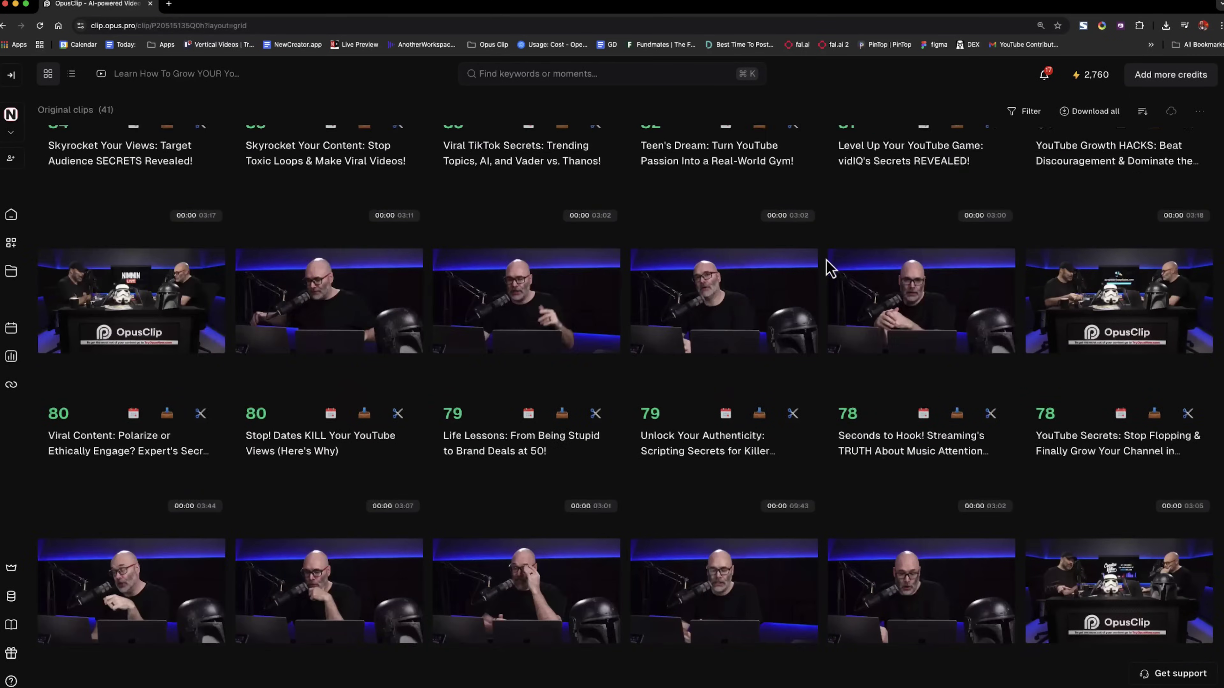
scroll(831, 269, down, 10)
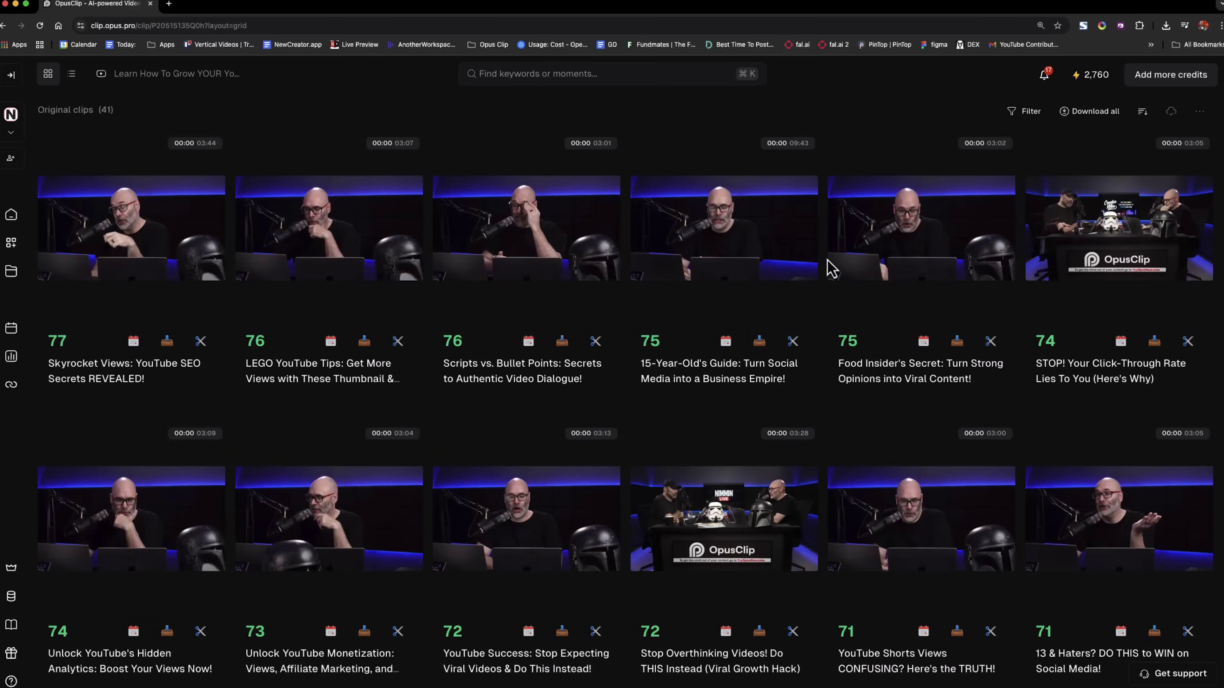
scroll(828, 266, down, 10)
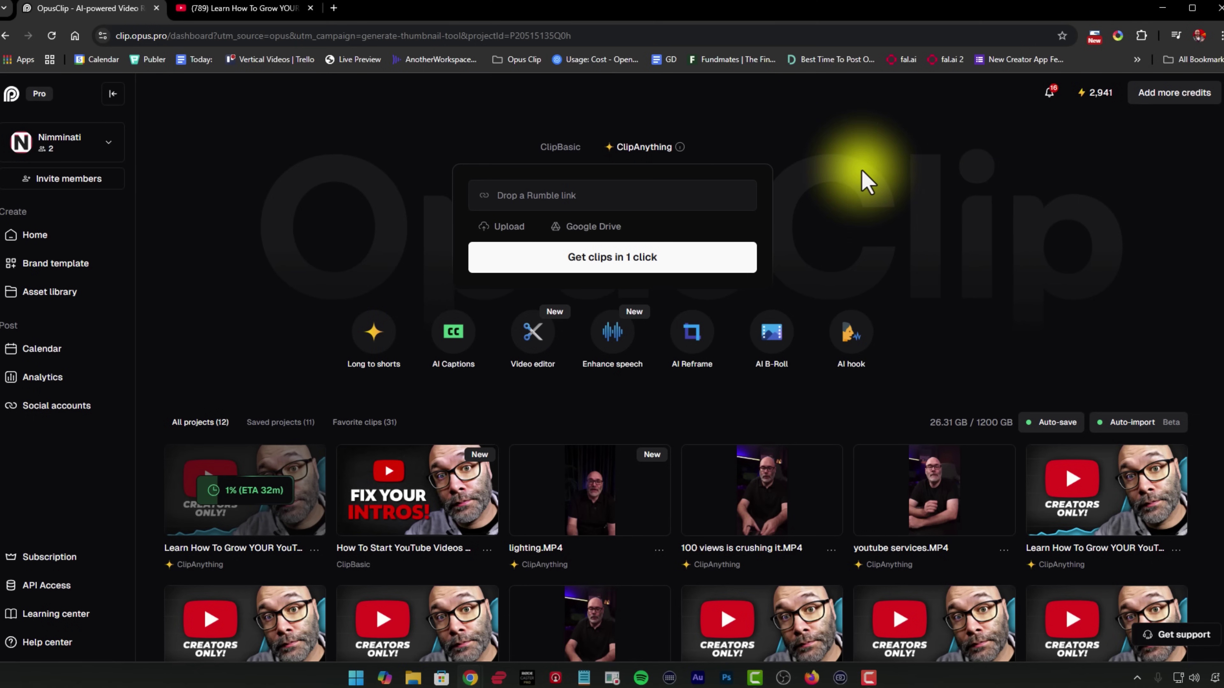
Copy the YouTube livestream's share link and return to the OpusClip home page
click(241, 9)
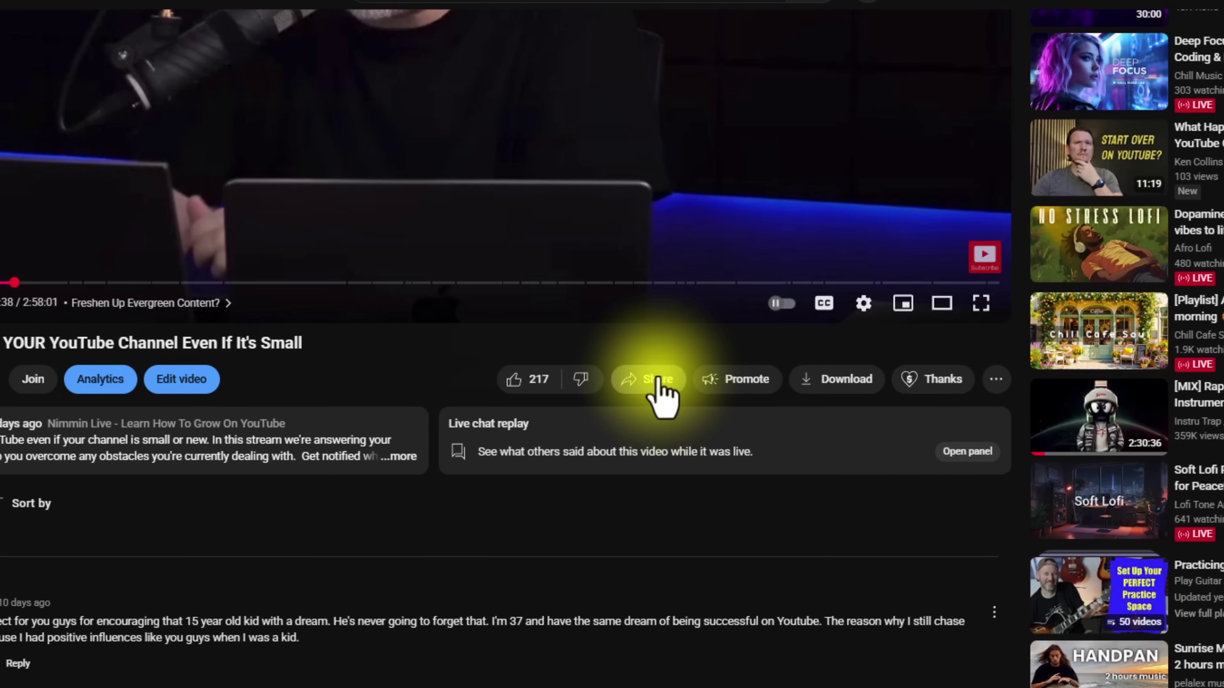
click(641, 370)
click(754, 461)
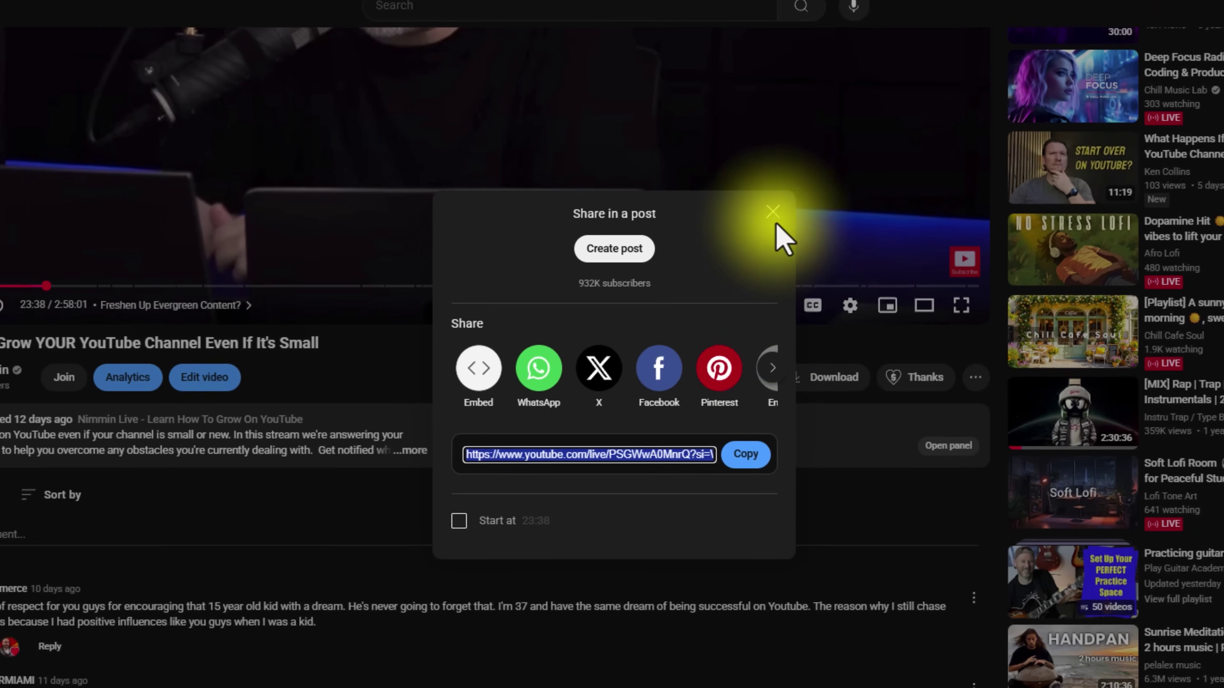
click(782, 204)
click(84, 2)
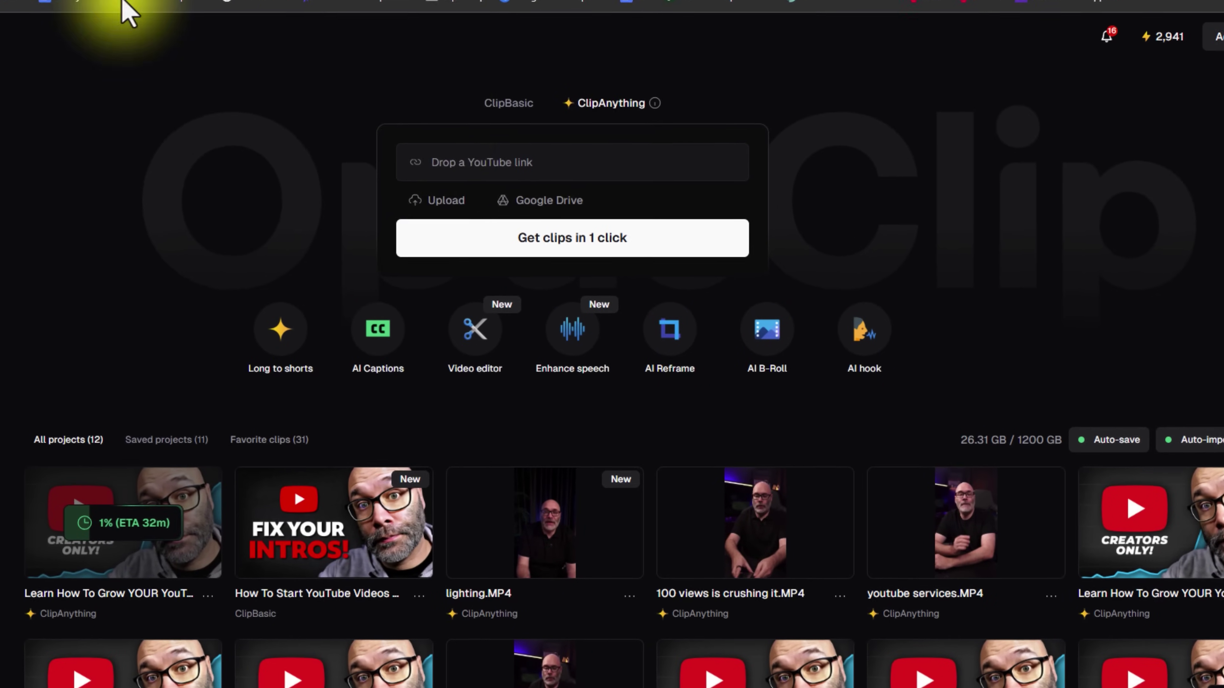
click(492, 164)
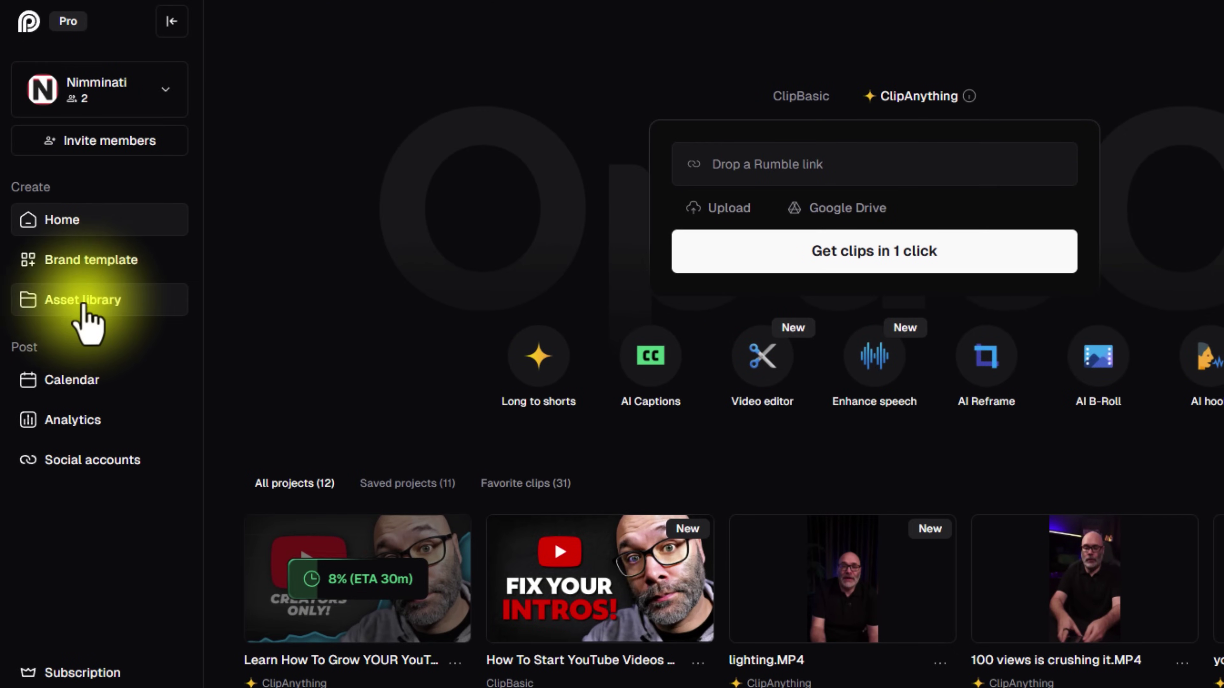
Browse the asset library's media, filtering by Videos, then Audio, then All
click(93, 300)
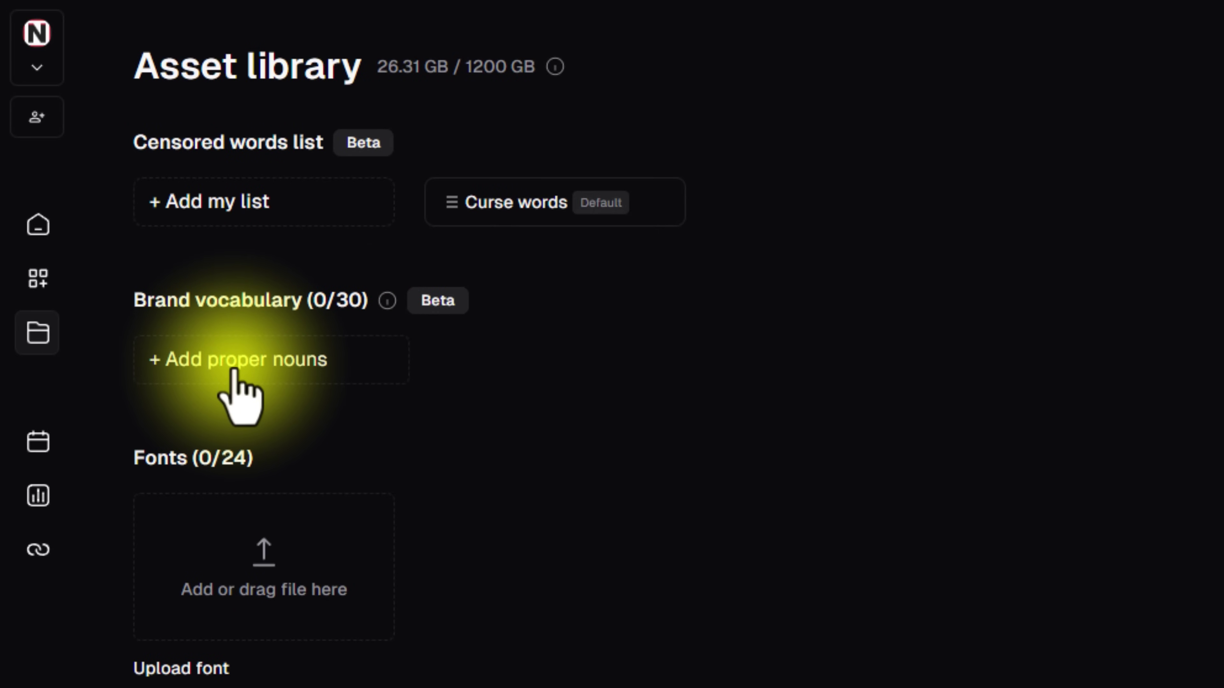
scroll(568, 399, down, 2)
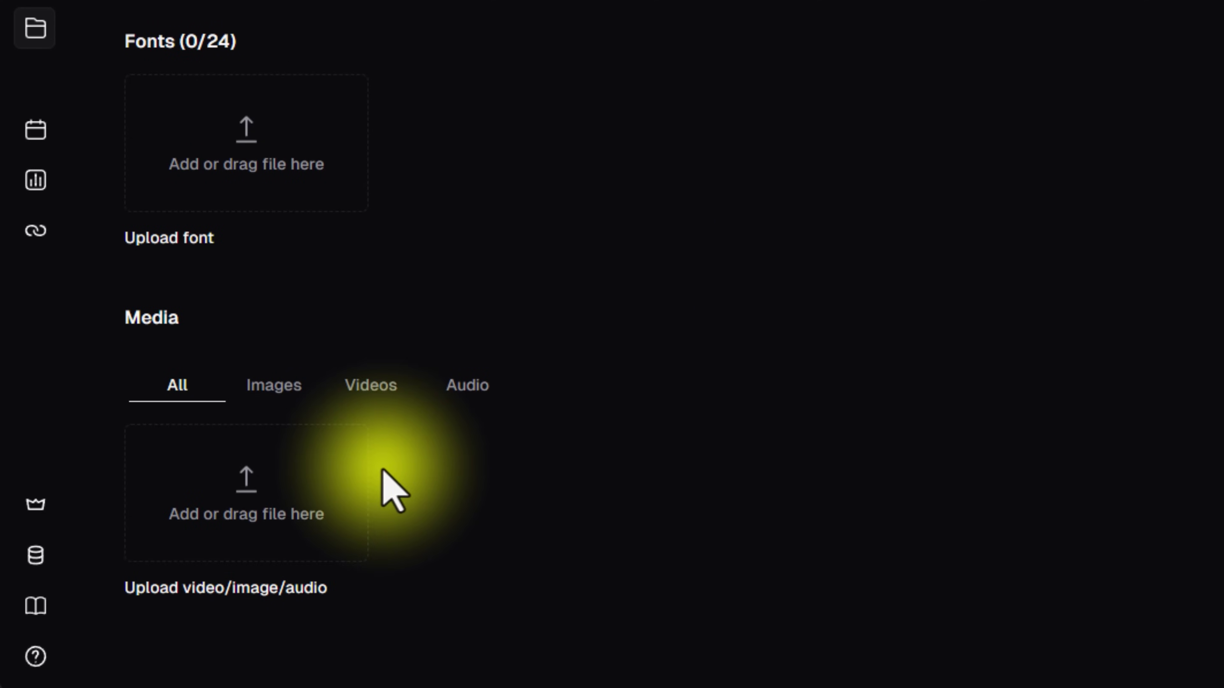
click(345, 386)
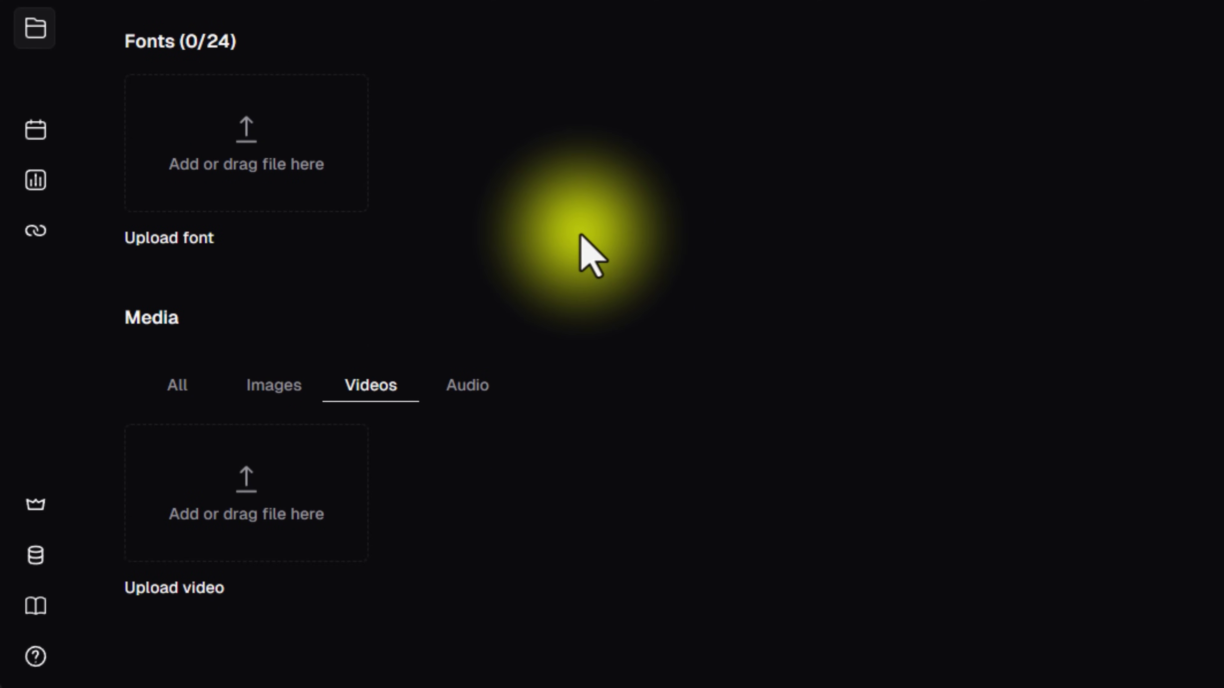
click(465, 388)
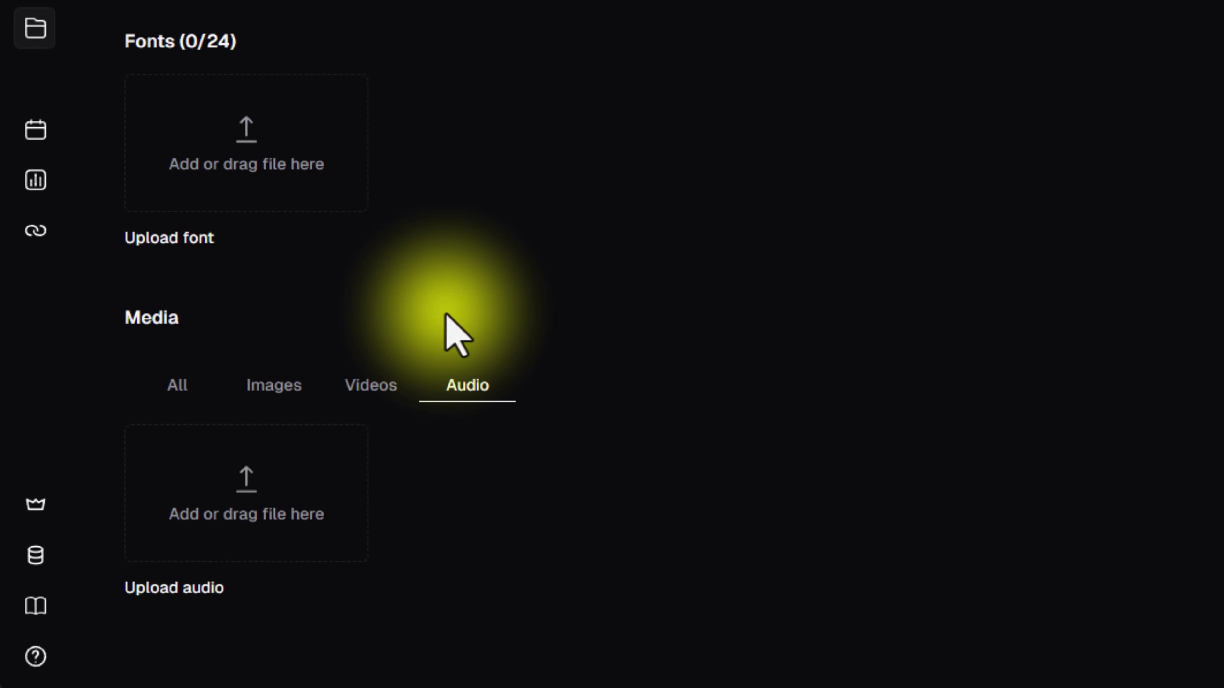
click(166, 386)
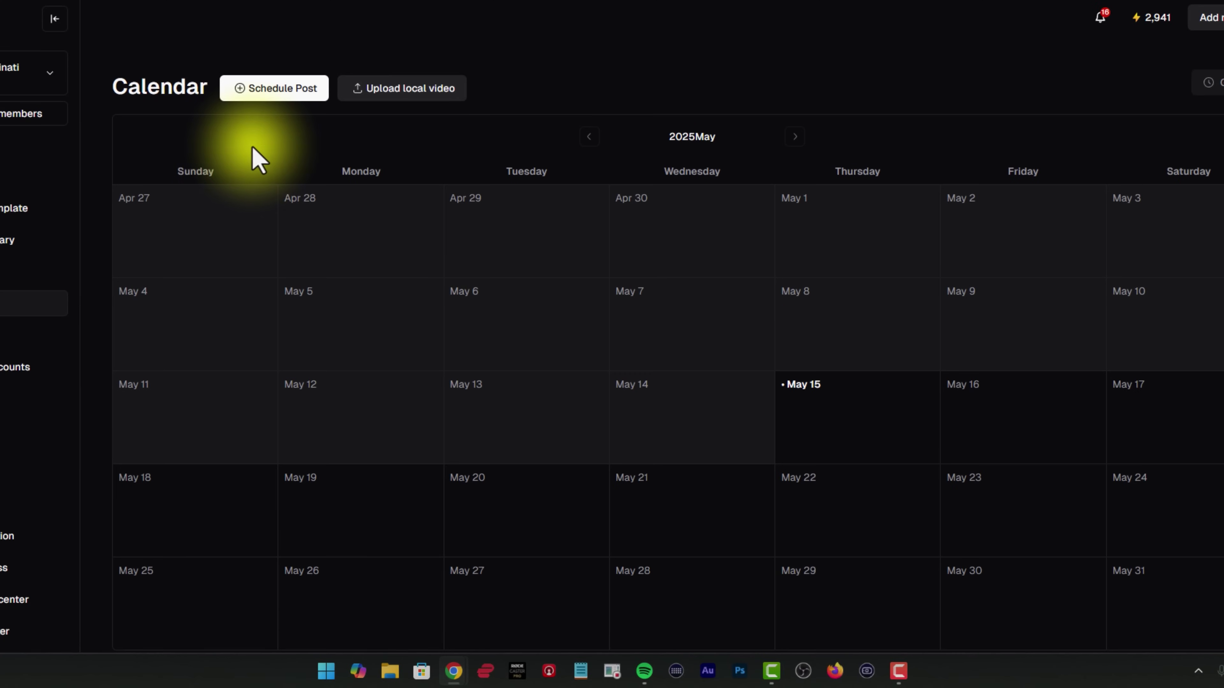
click(279, 89)
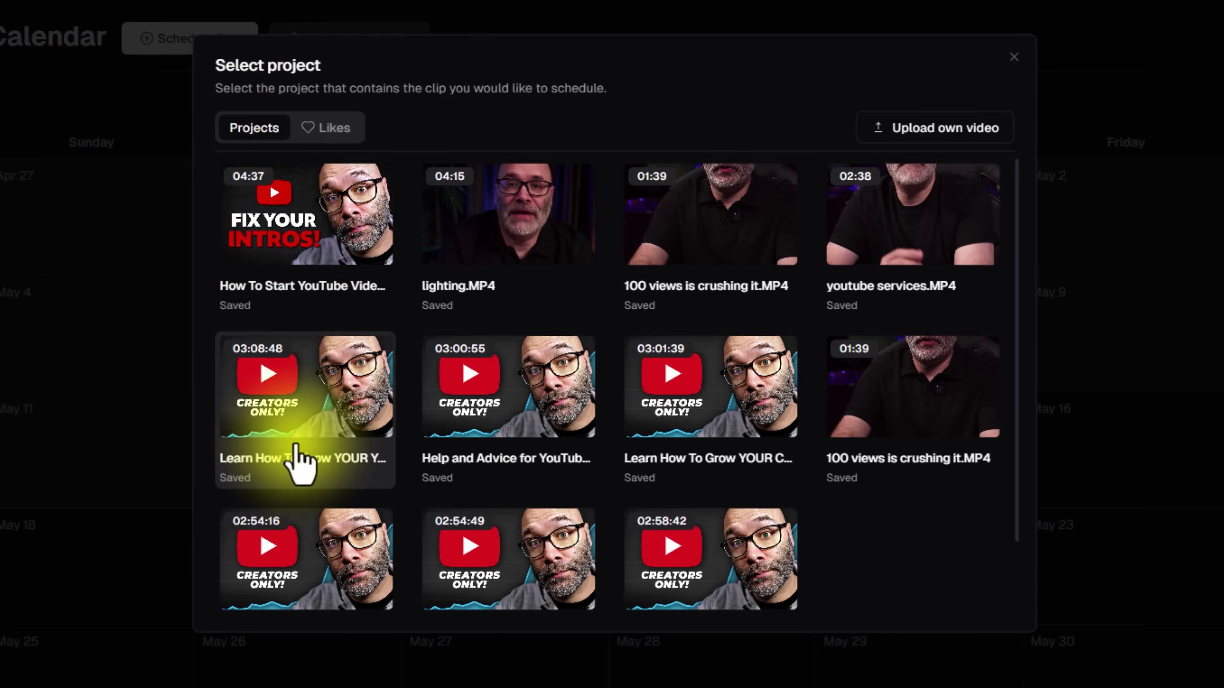
click(296, 448)
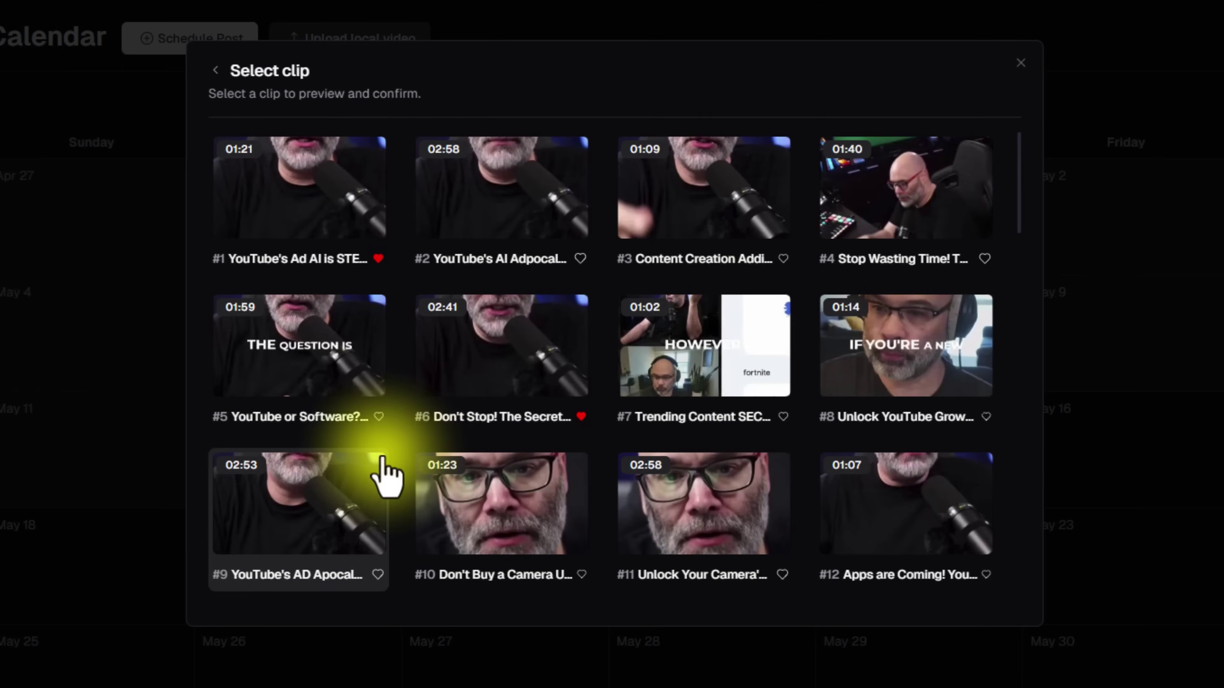
click(502, 240)
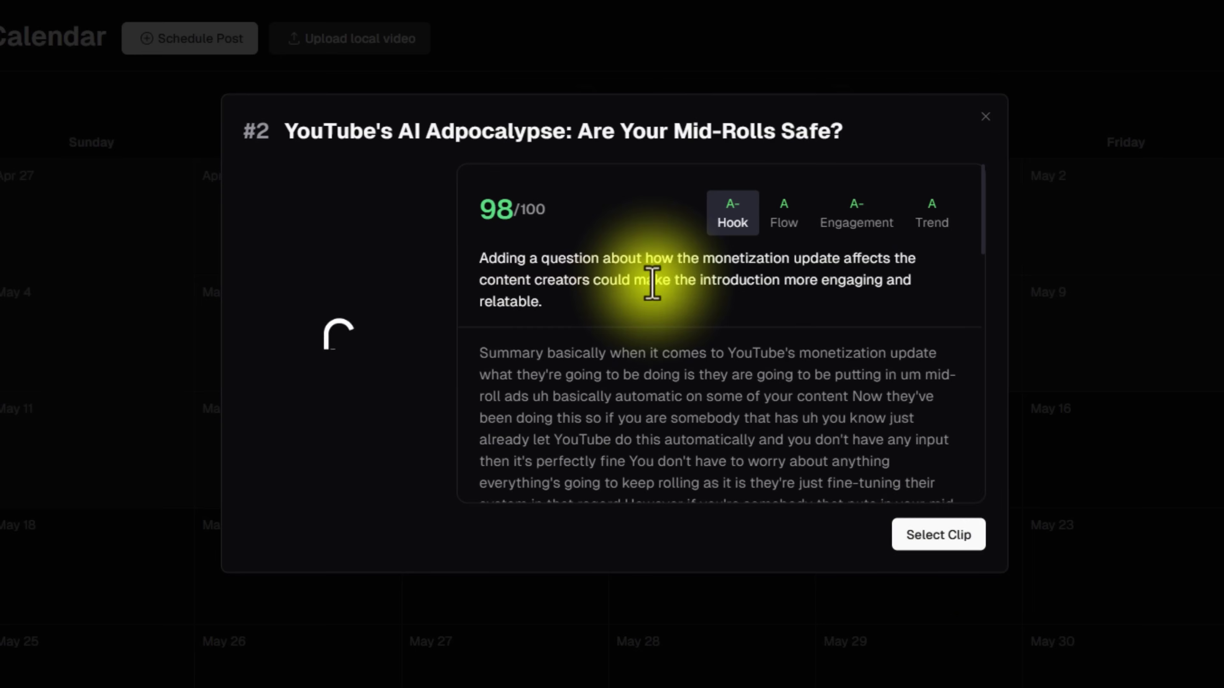
click(945, 539)
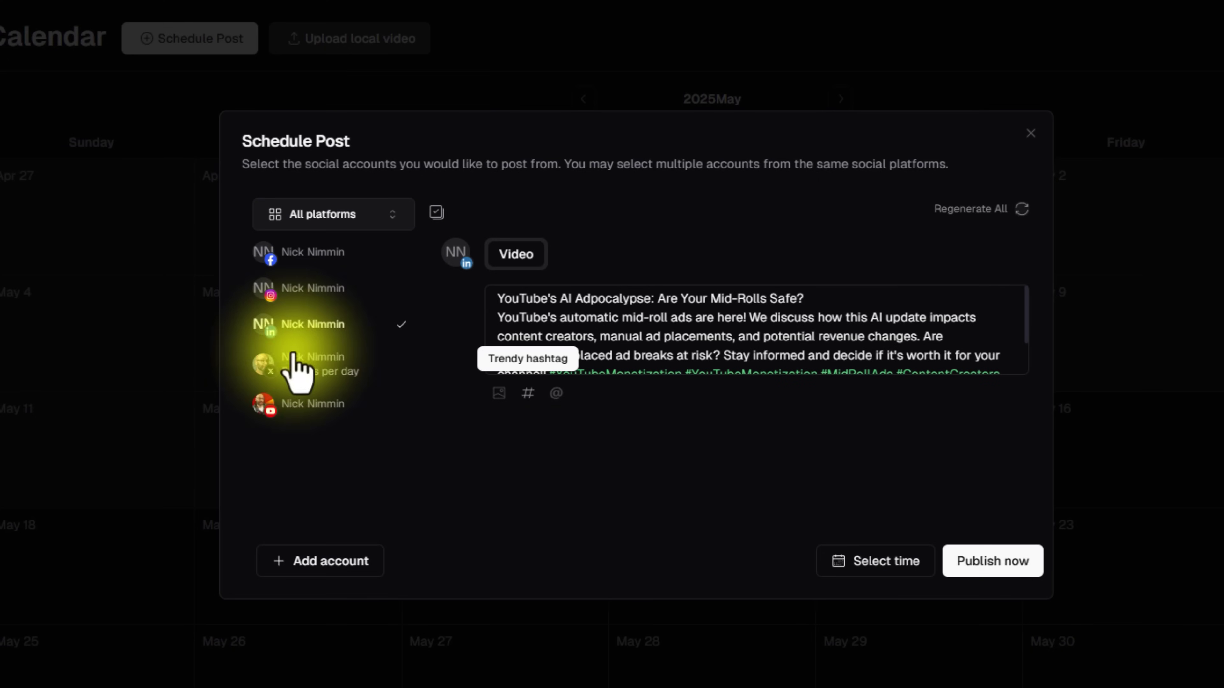
click(313, 256)
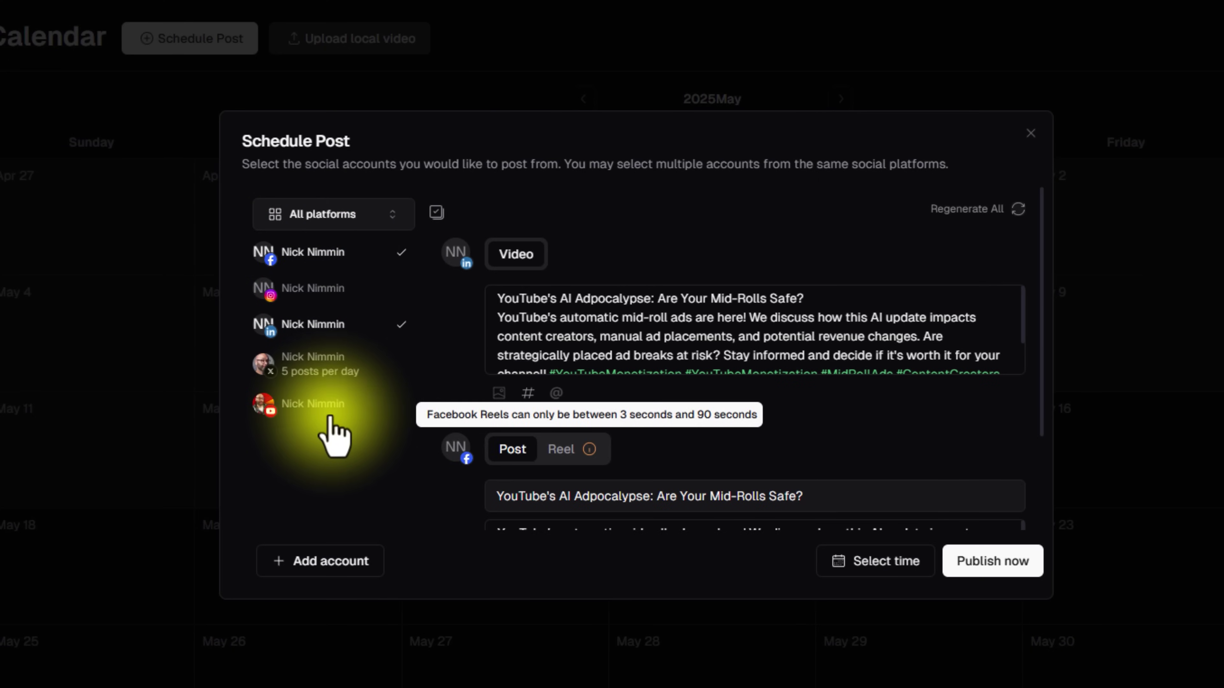
scroll(511, 367, down, 2)
scroll(626, 338, up, 2)
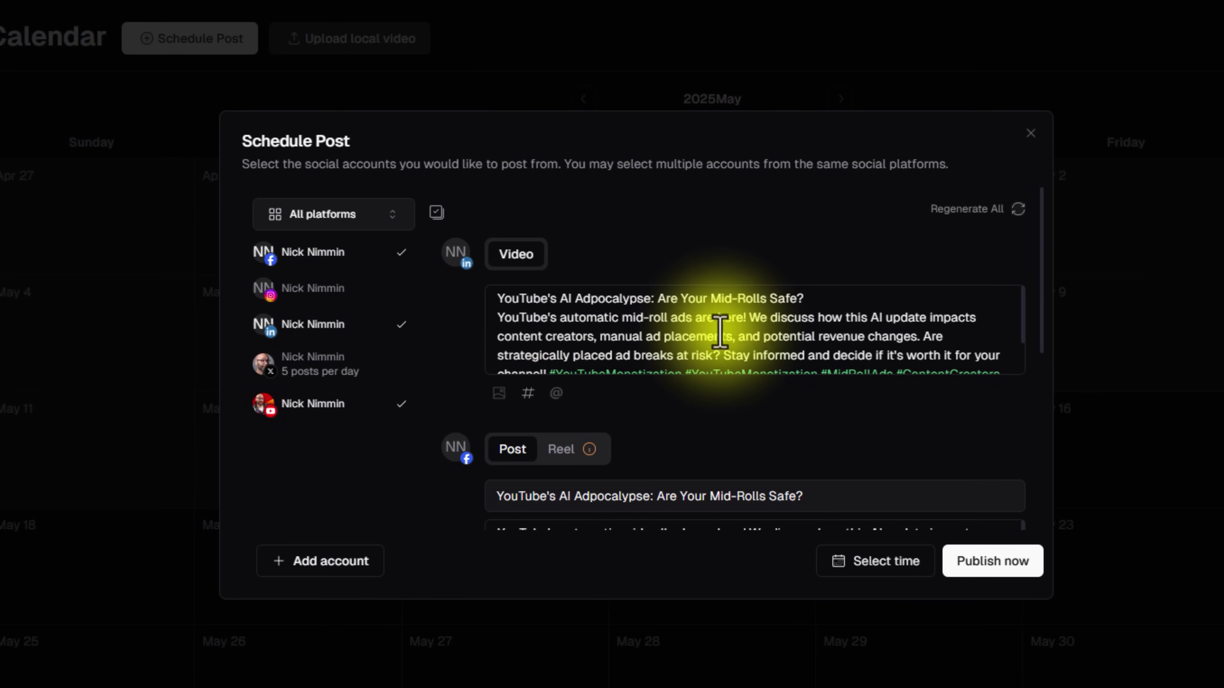
scroll(819, 302, down, 2)
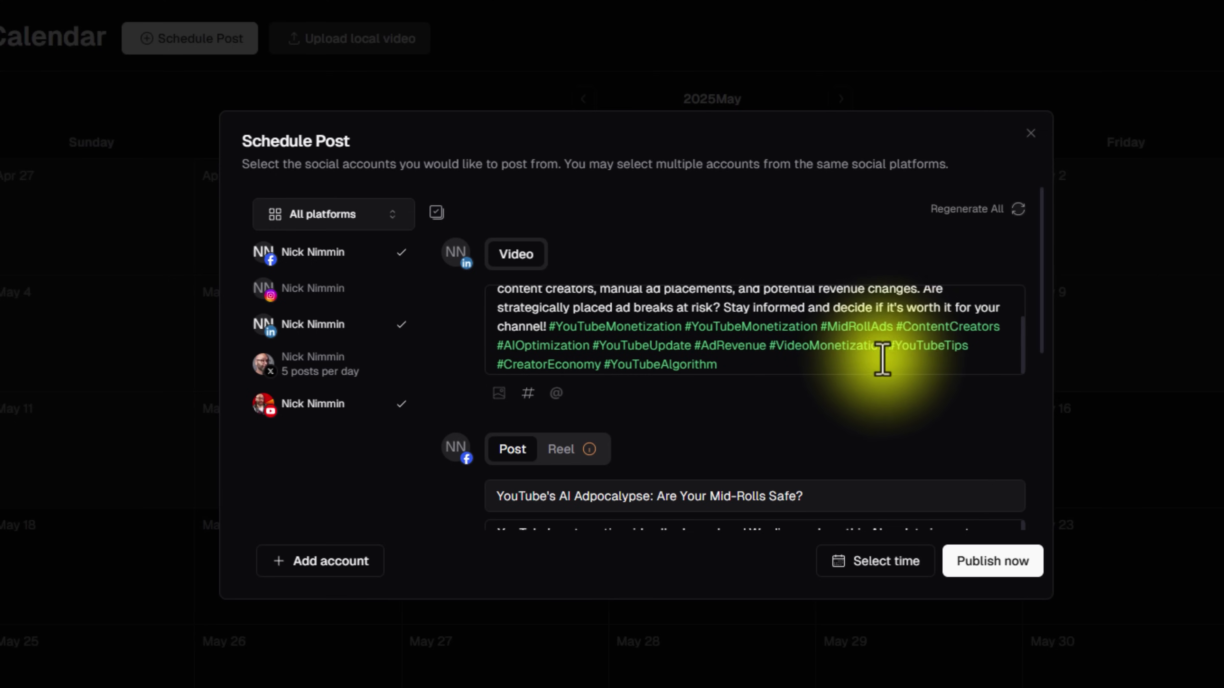
scroll(742, 338, down, 5)
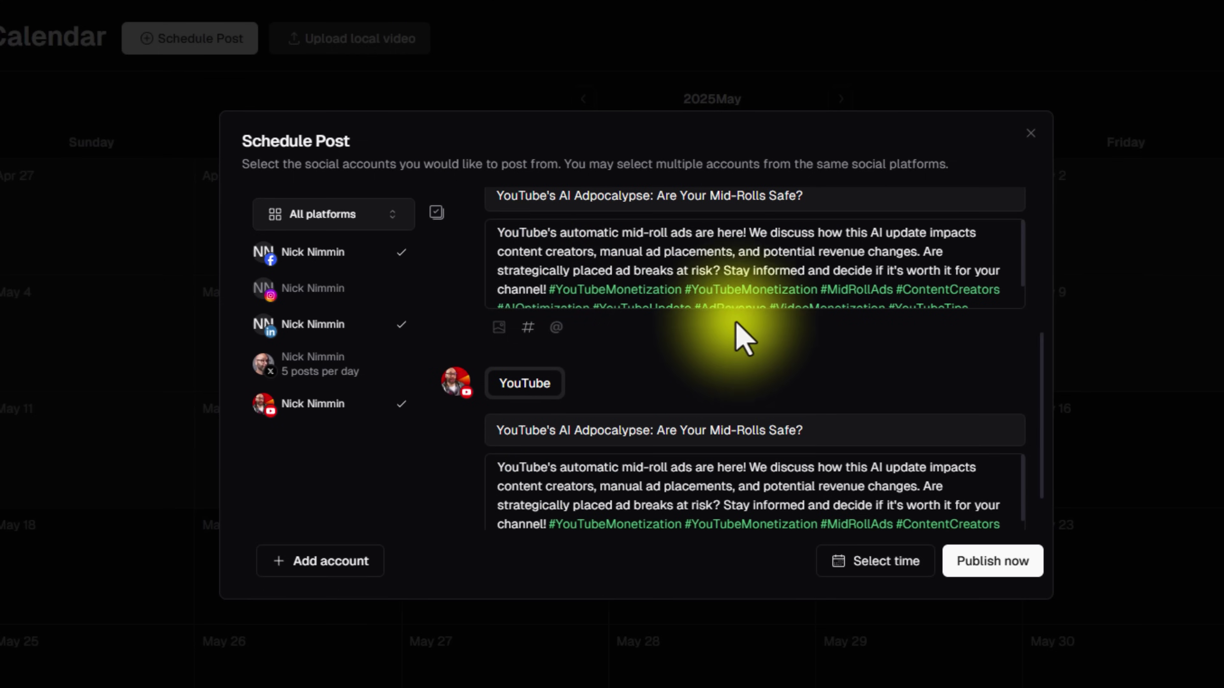
scroll(834, 287, down, 1)
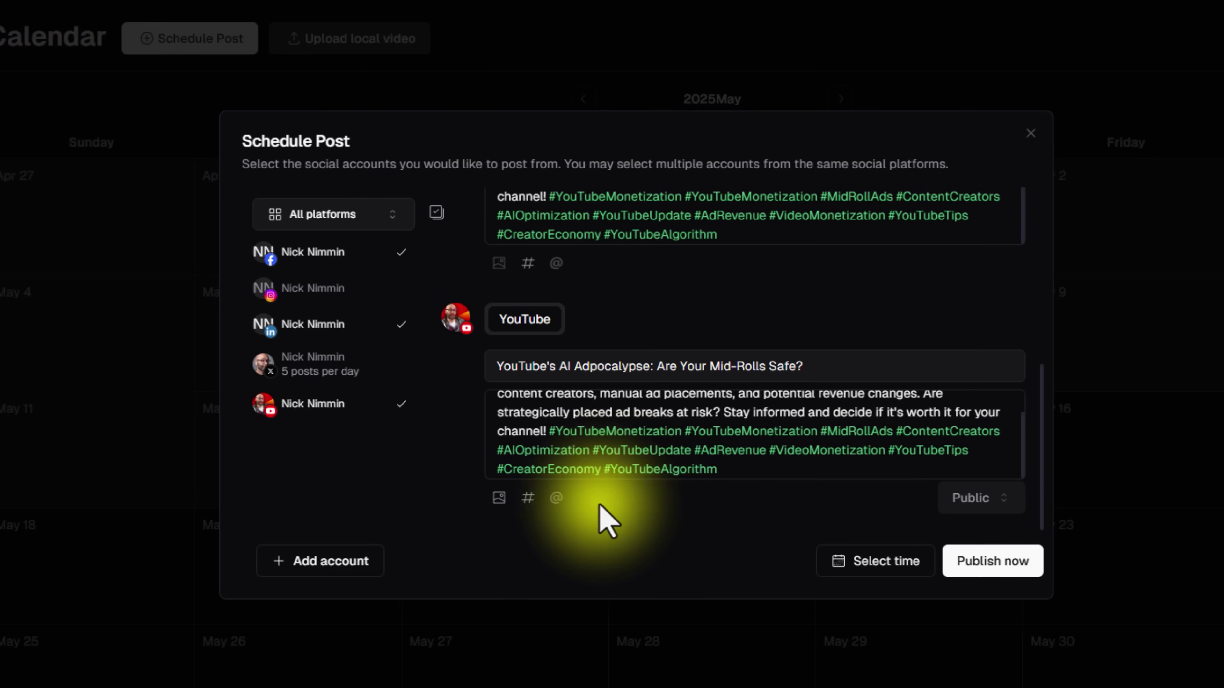
Schedule the post to publish on 16 May 2025
click(873, 564)
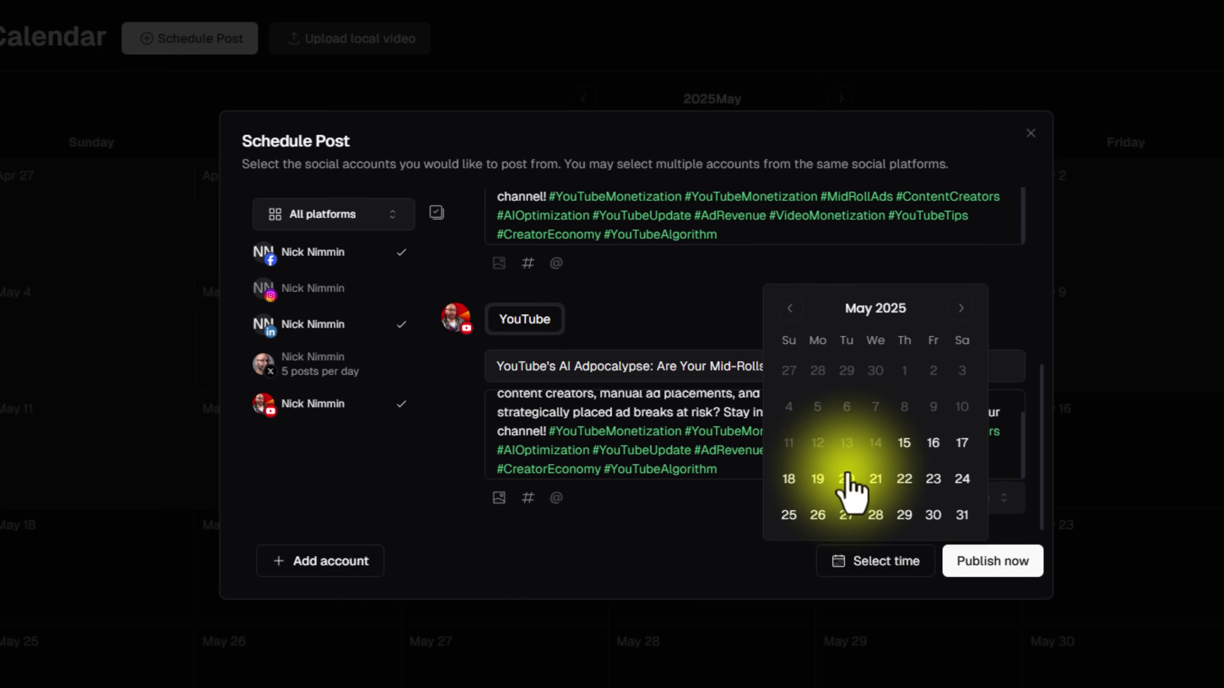
click(934, 444)
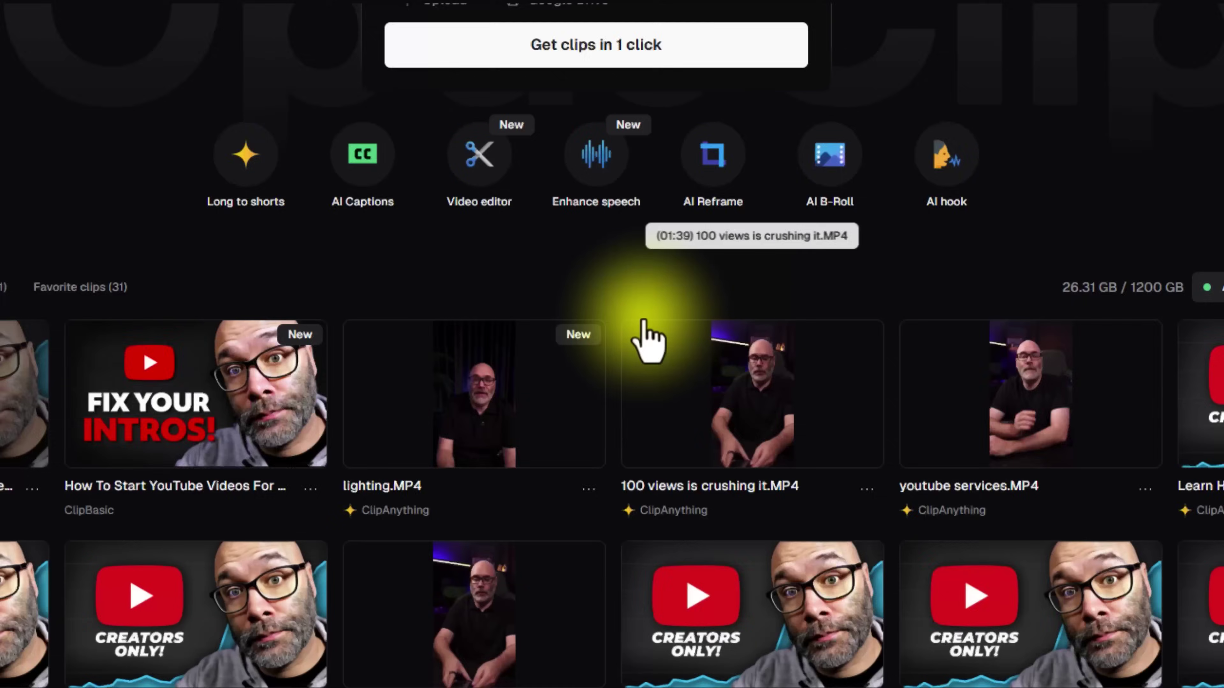
Open the Help and Advice for YouTubers Trying to Grow project to view its 52 clips
scroll(648, 336, up, 3)
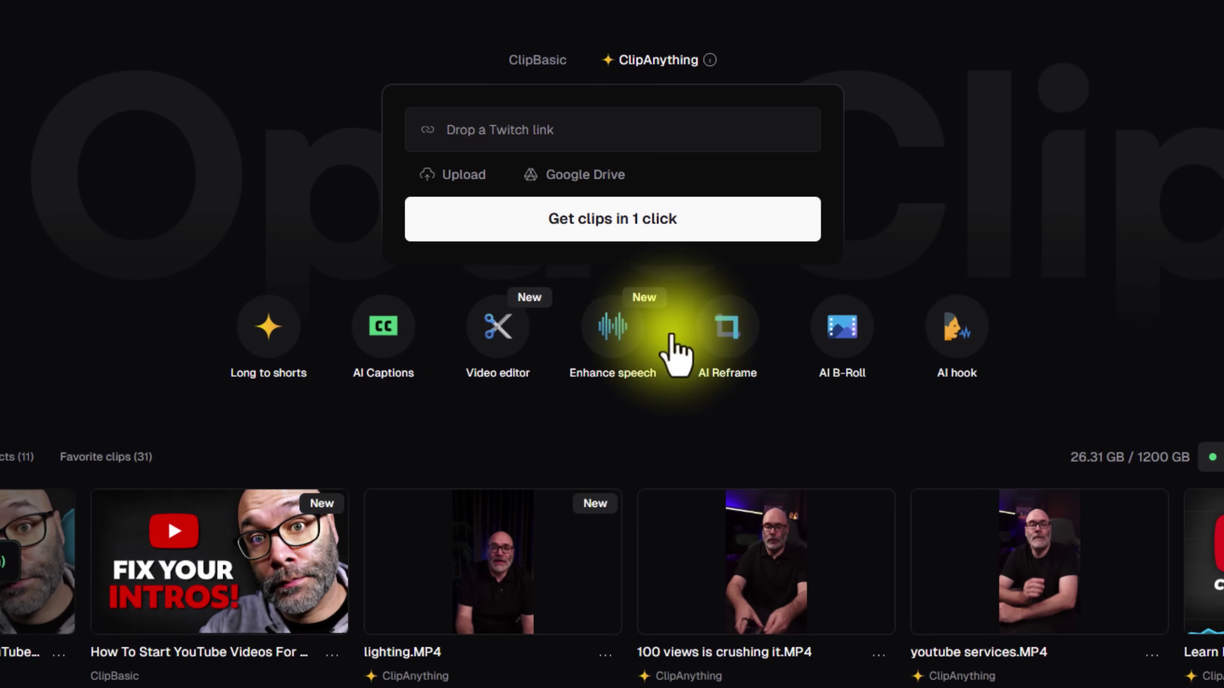
mouse_move(501, 124)
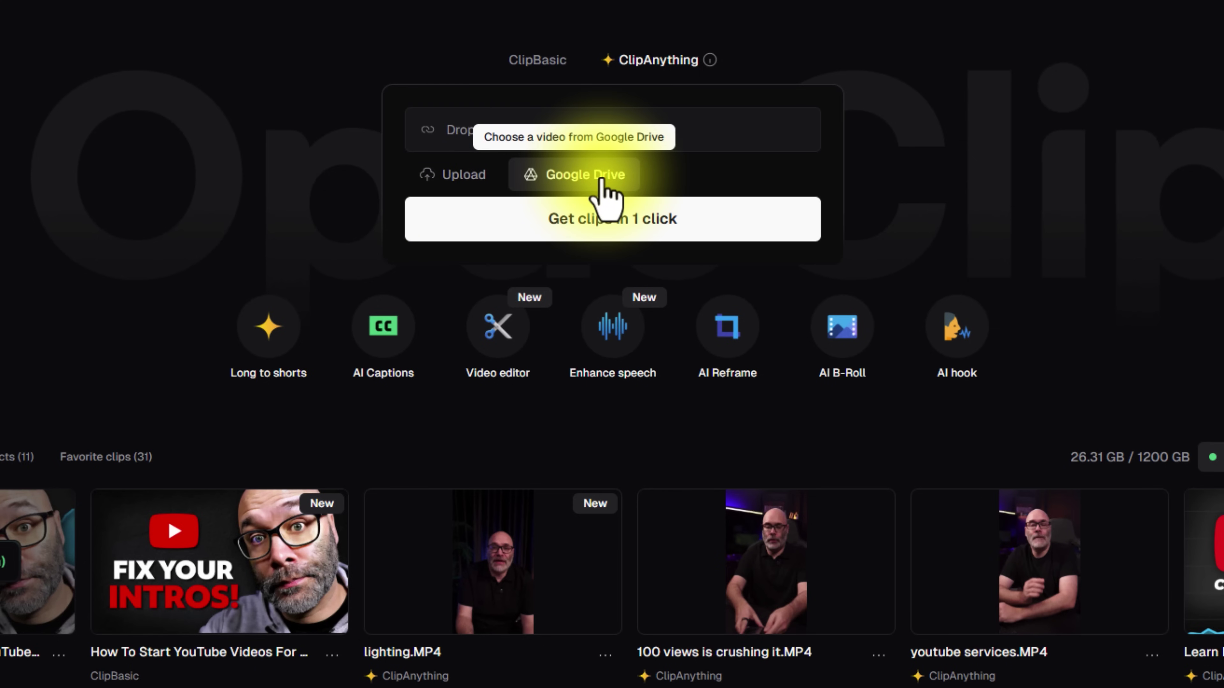
scroll(603, 188, down, 5)
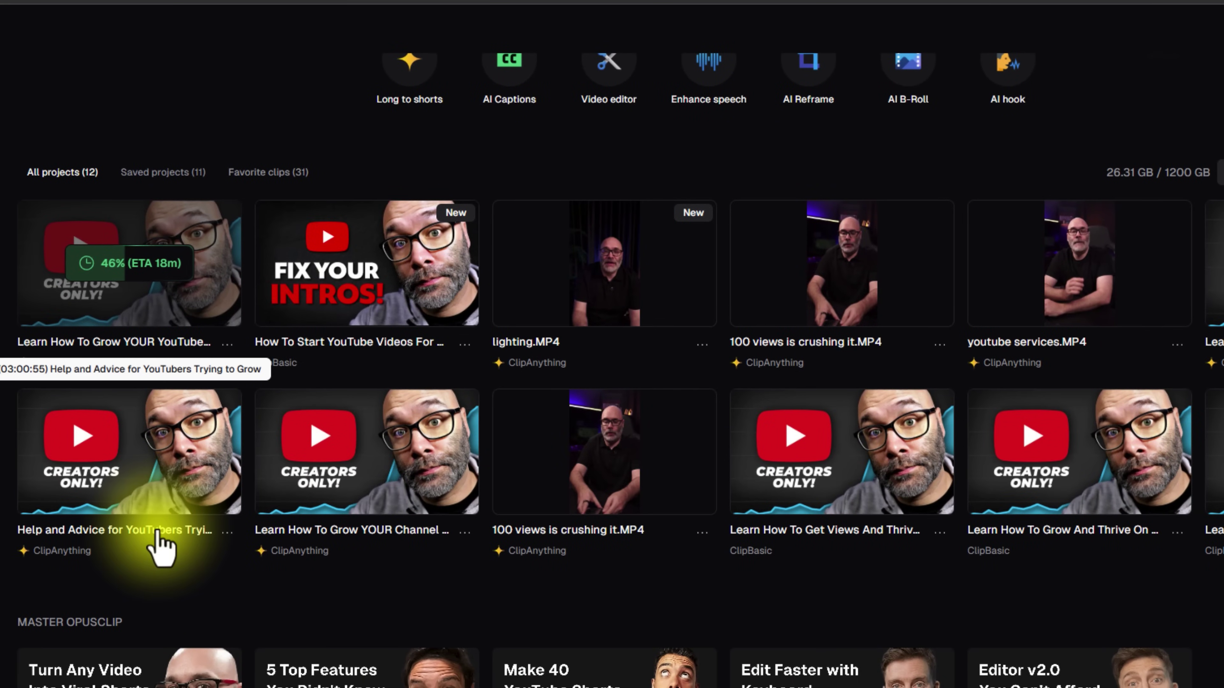
click(159, 548)
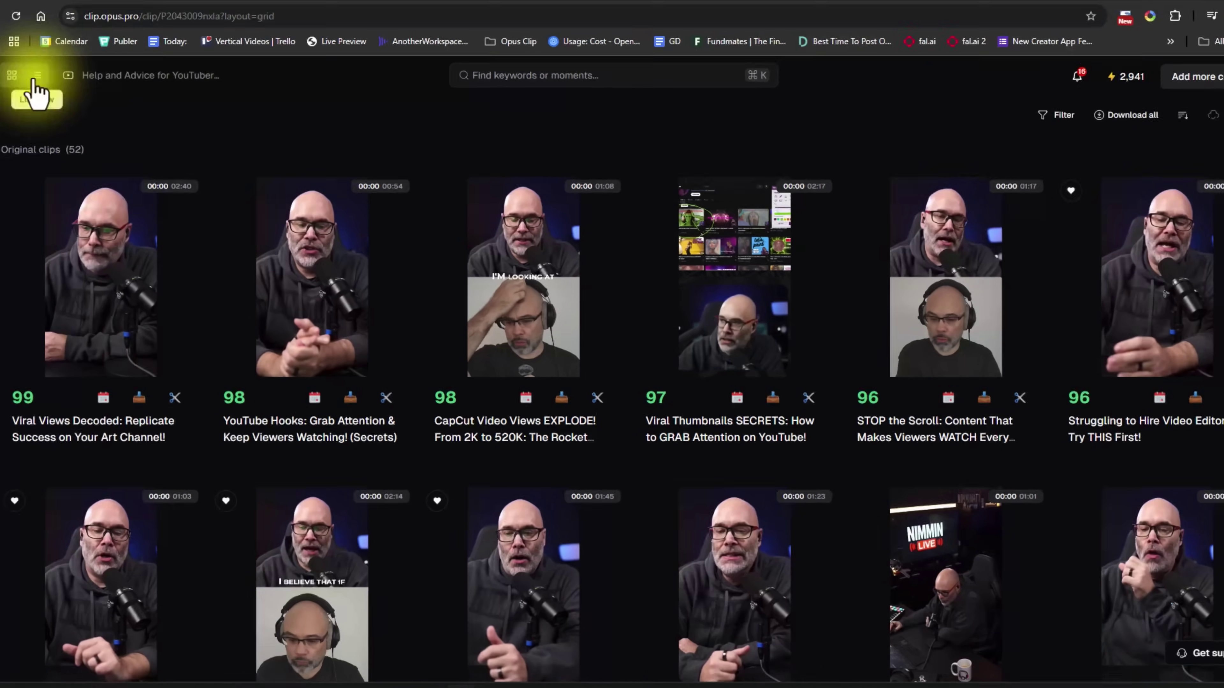
click(80, 95)
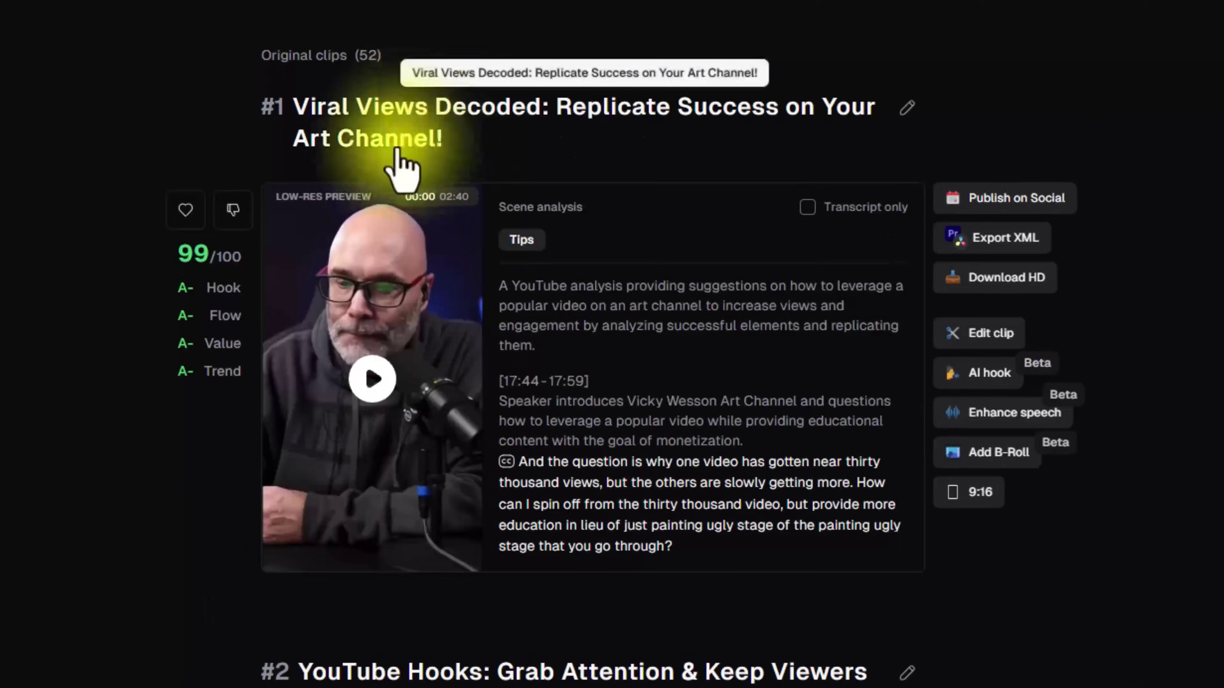
scroll(76, 246, down, 15)
scroll(53, 338, up, 10)
scroll(53, 337, down, 20)
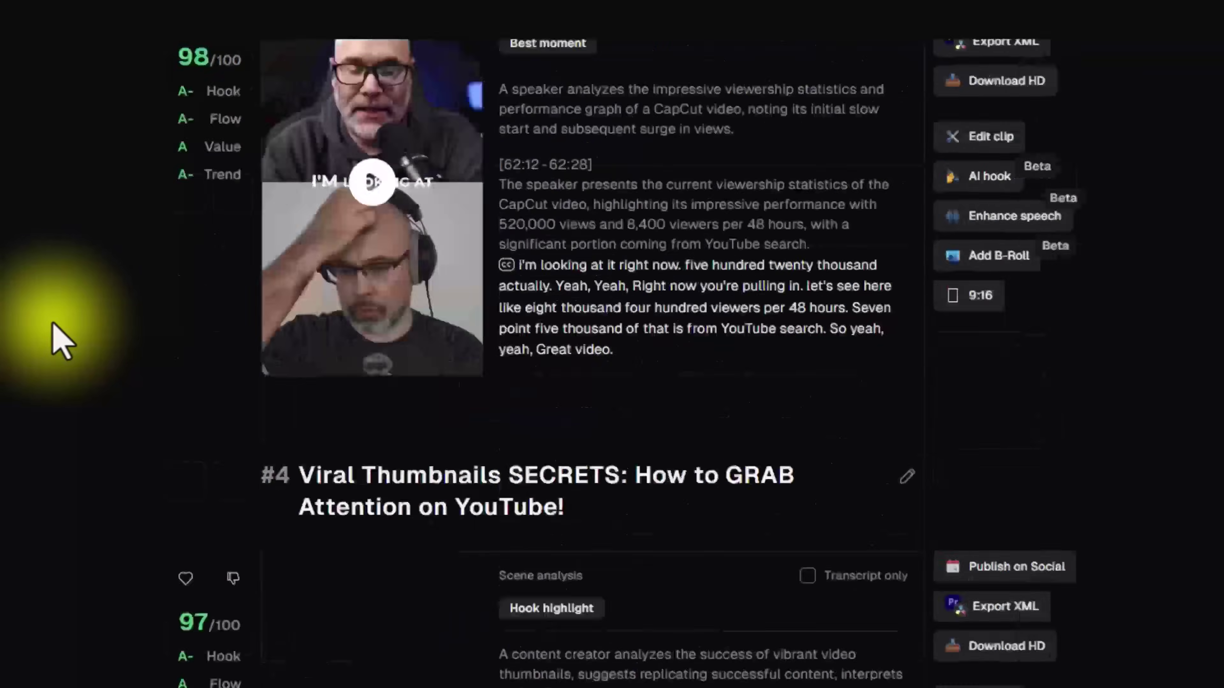
scroll(80, 391, down, 20)
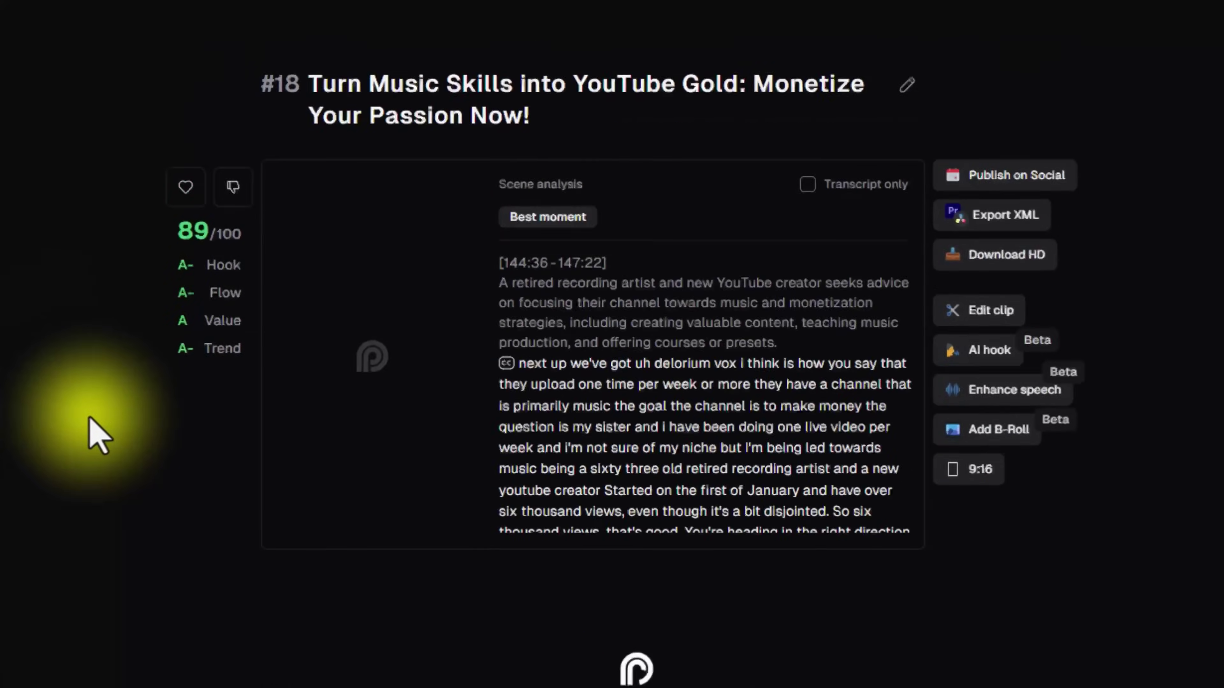
scroll(90, 422, down, 20)
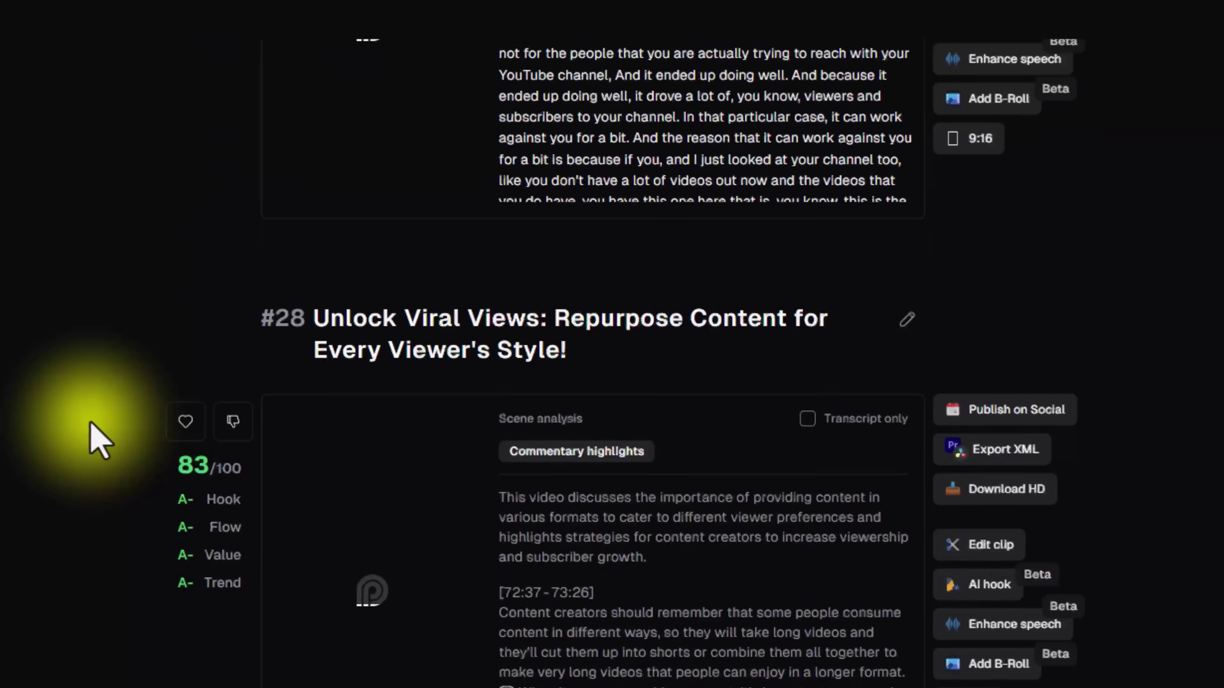
scroll(104, 434, up, 20)
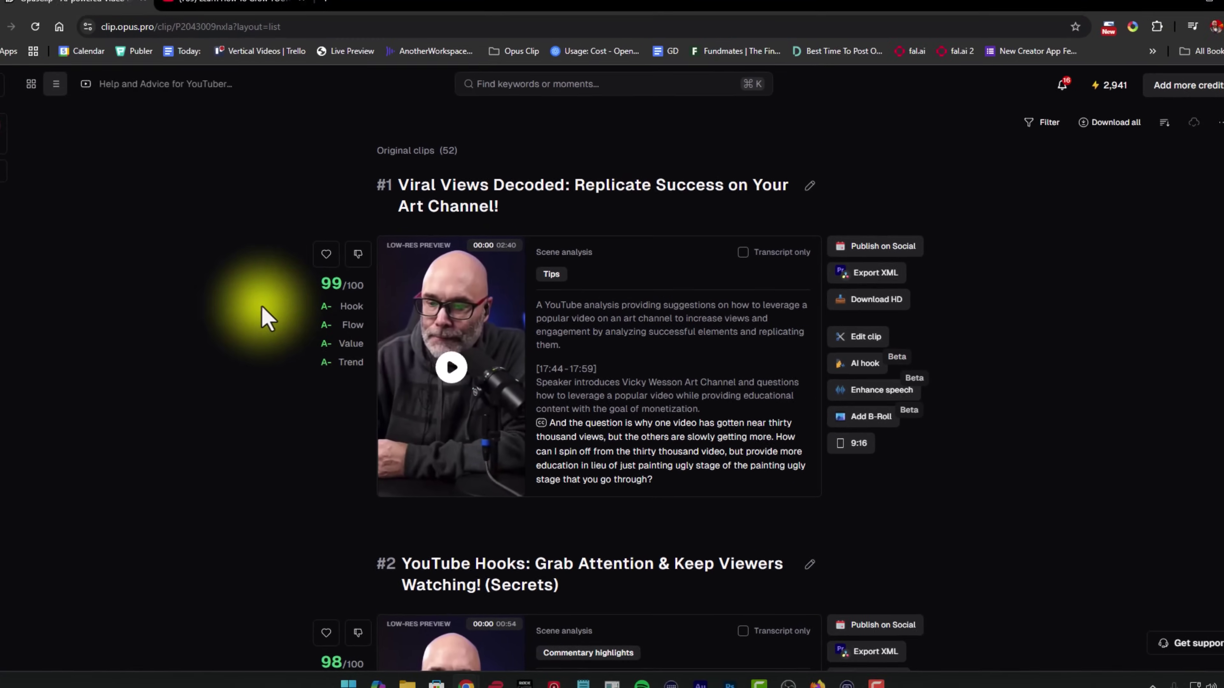
click(56, 95)
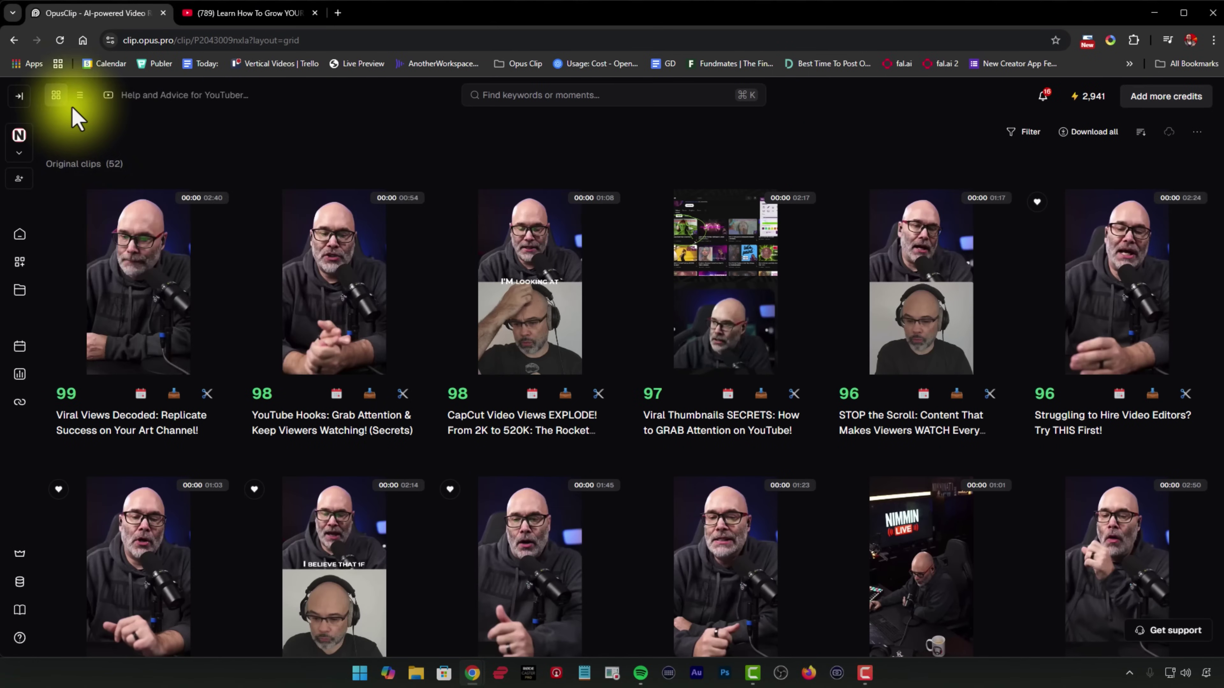
scroll(156, 322, down, 10)
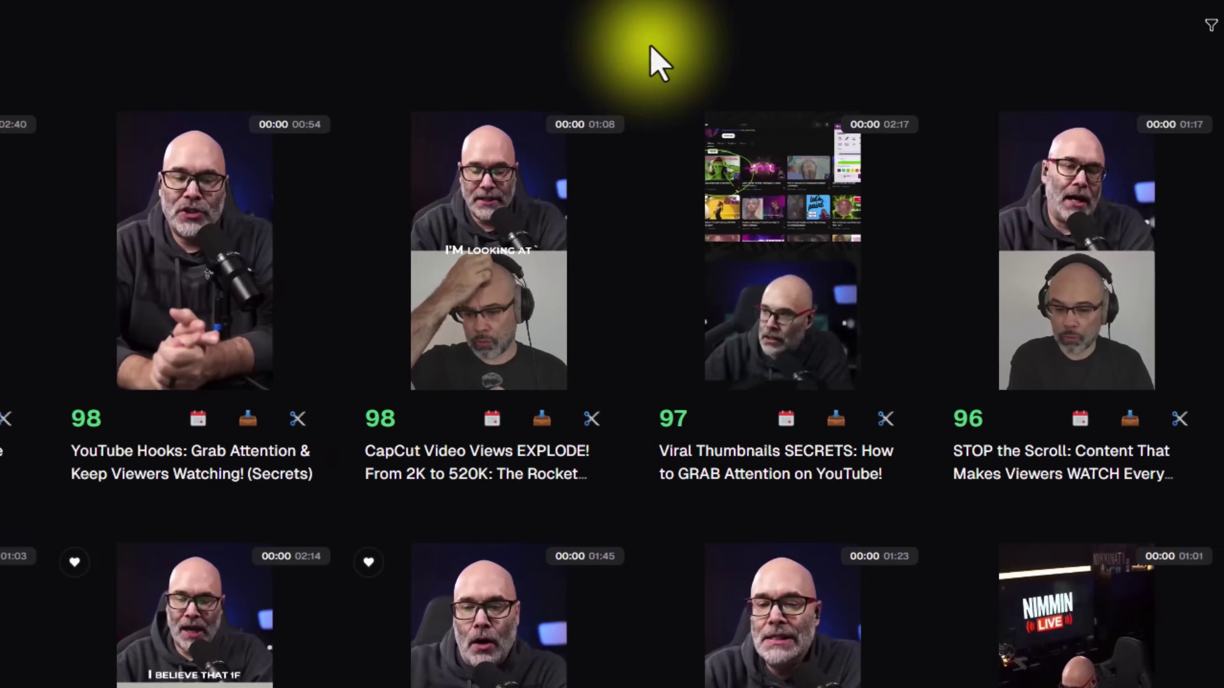
mouse_move(466, 148)
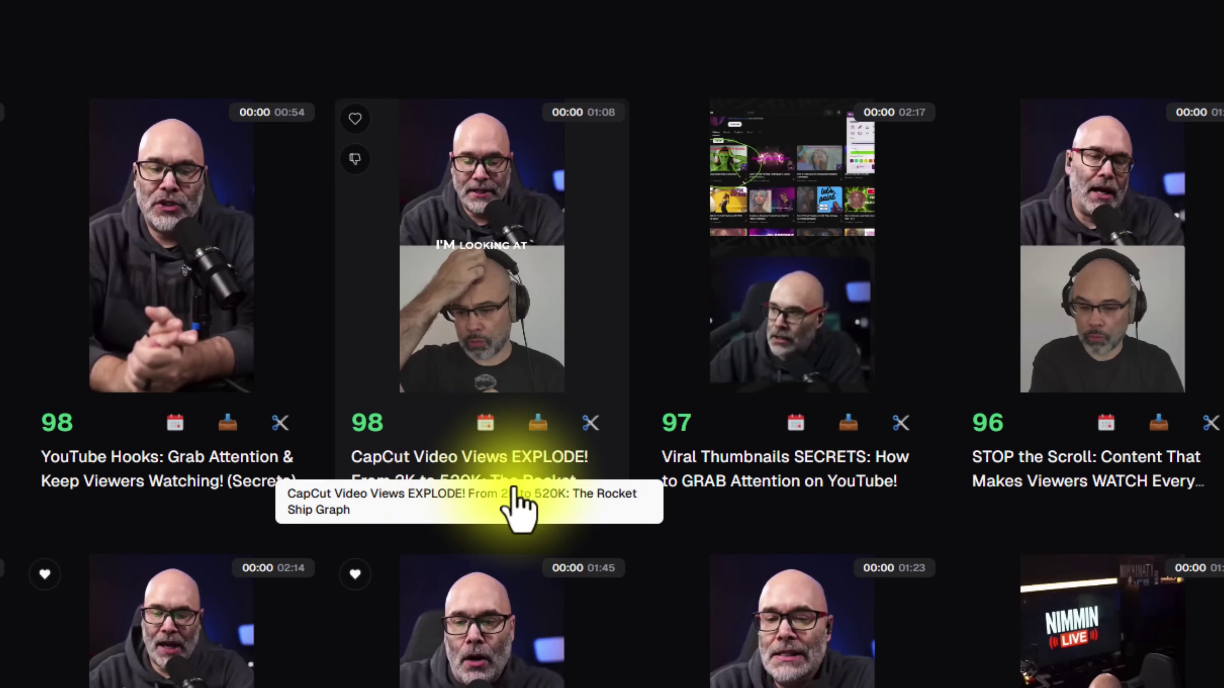
click(517, 504)
Edit the CapCut clip's transcript, checking removal options for 'April' without deleting, then select 'pulling'
click(995, 391)
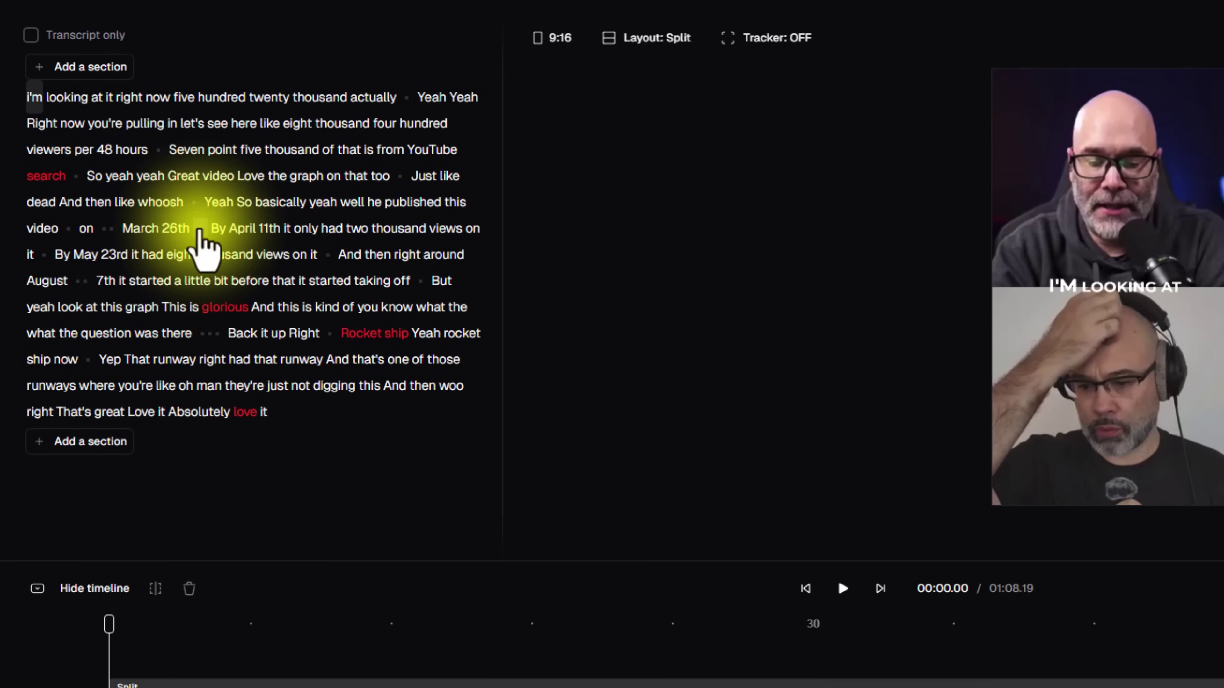
click(236, 229)
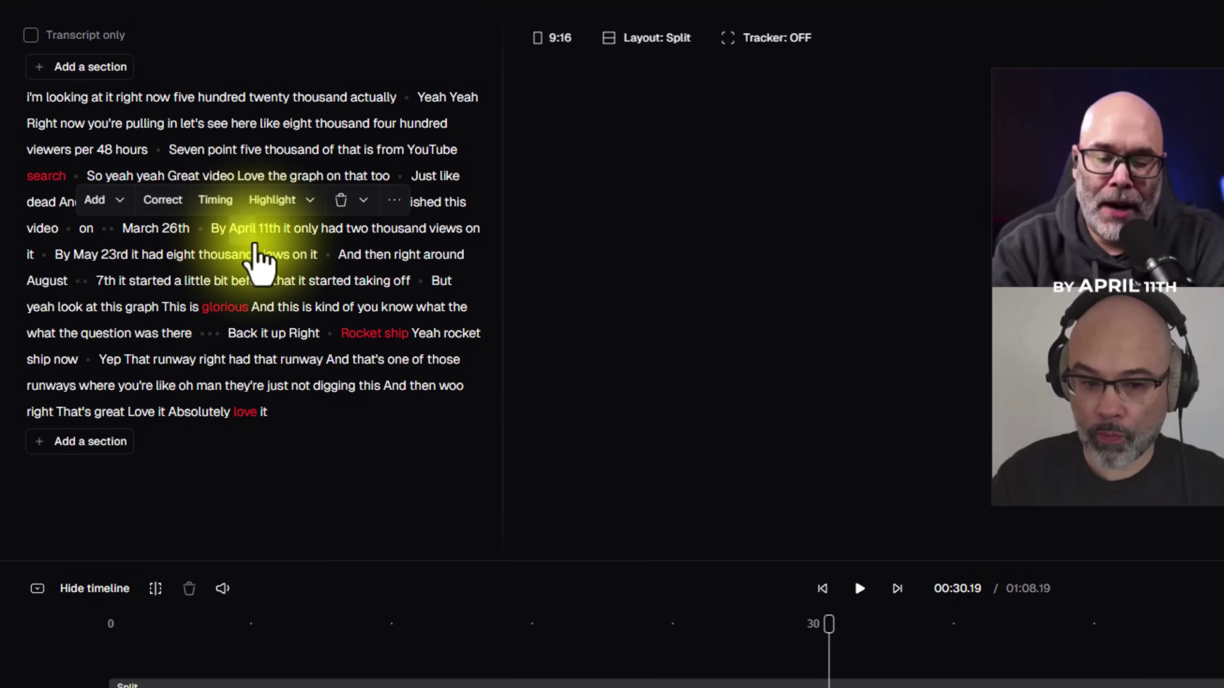
click(362, 202)
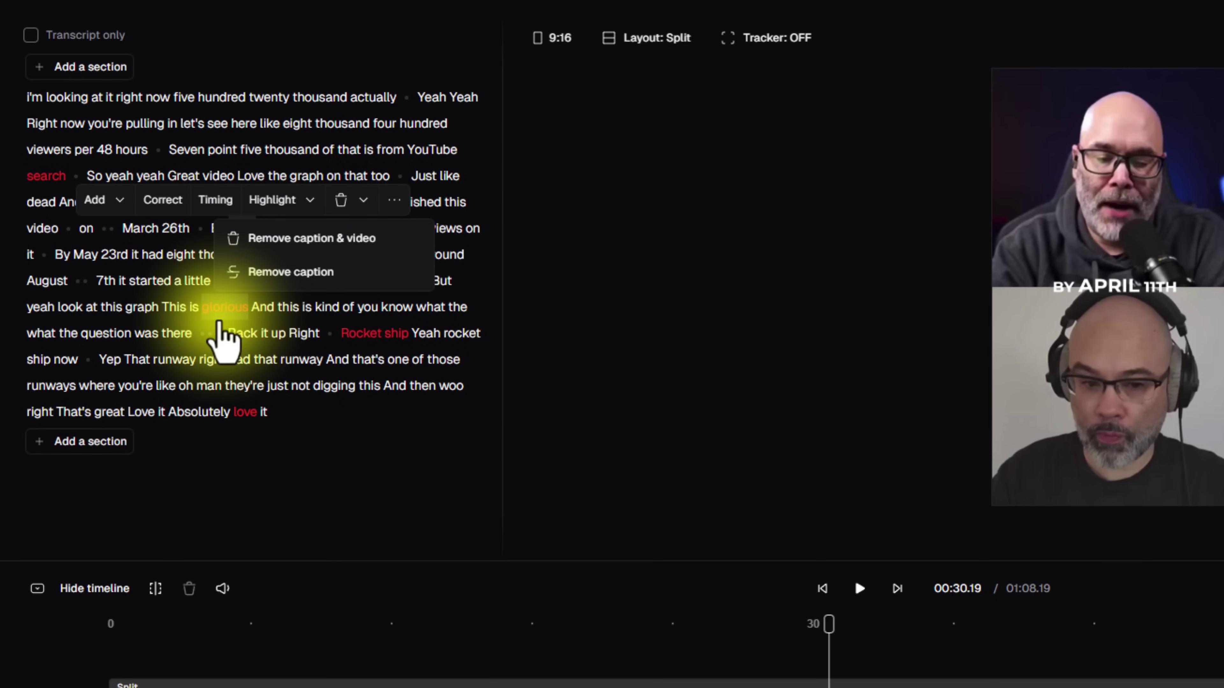
key(Escape)
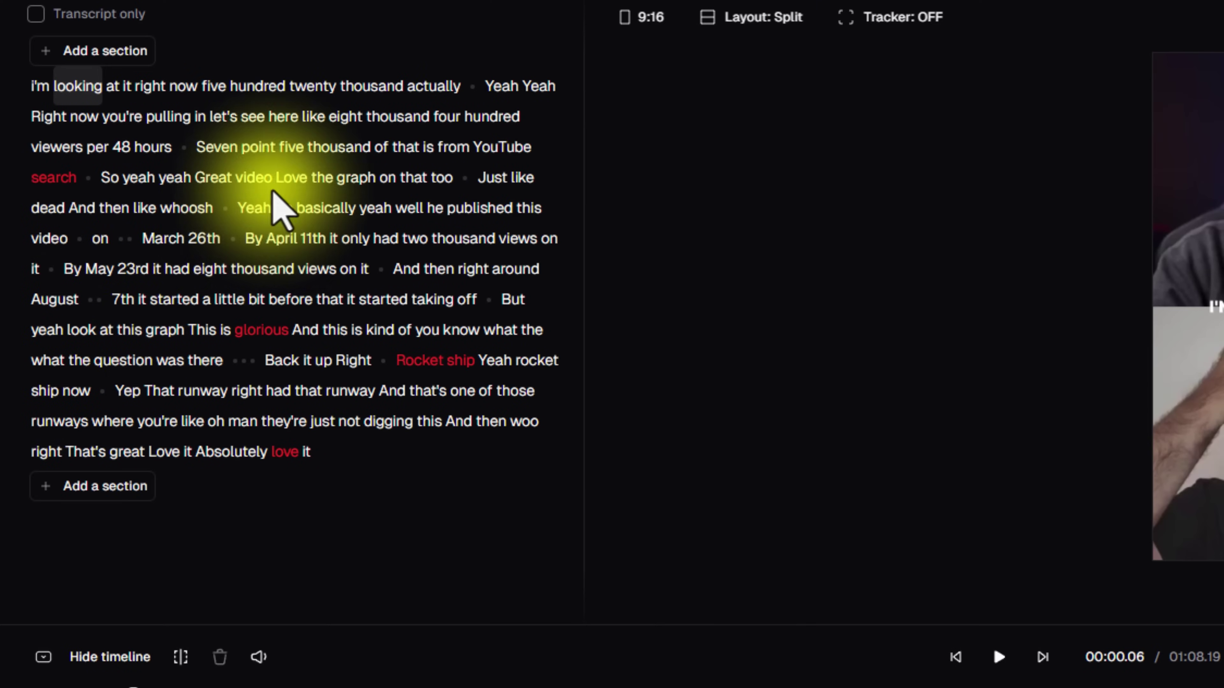
click(157, 120)
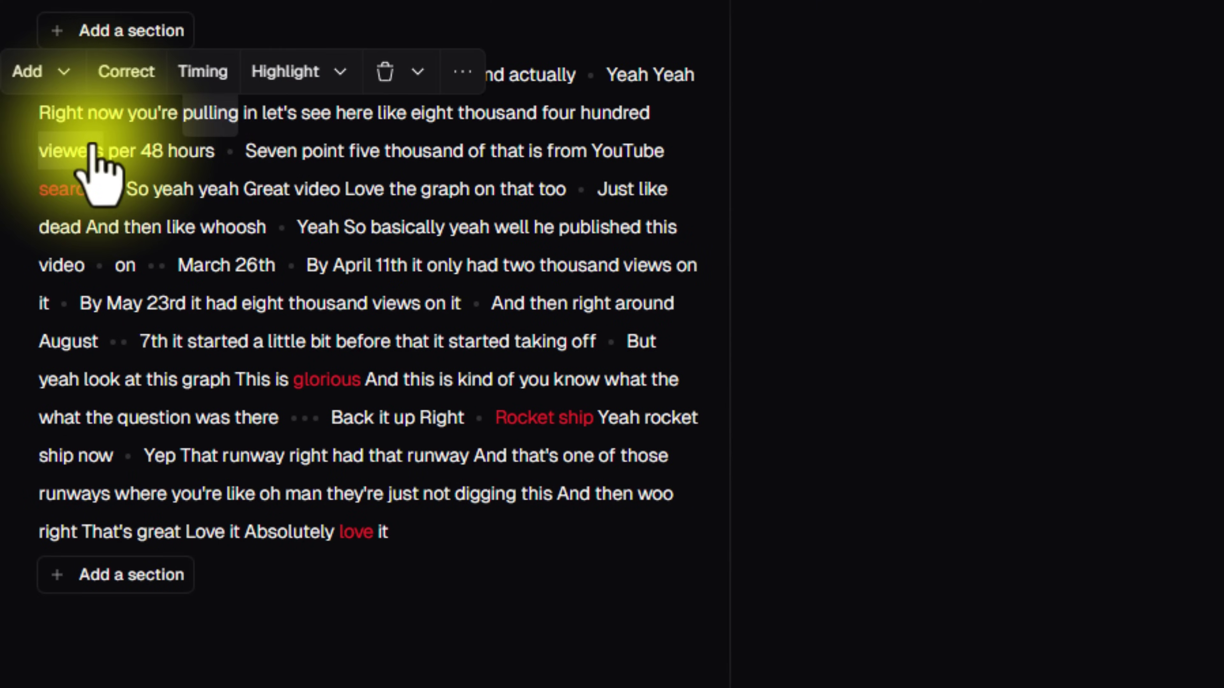
click(462, 73)
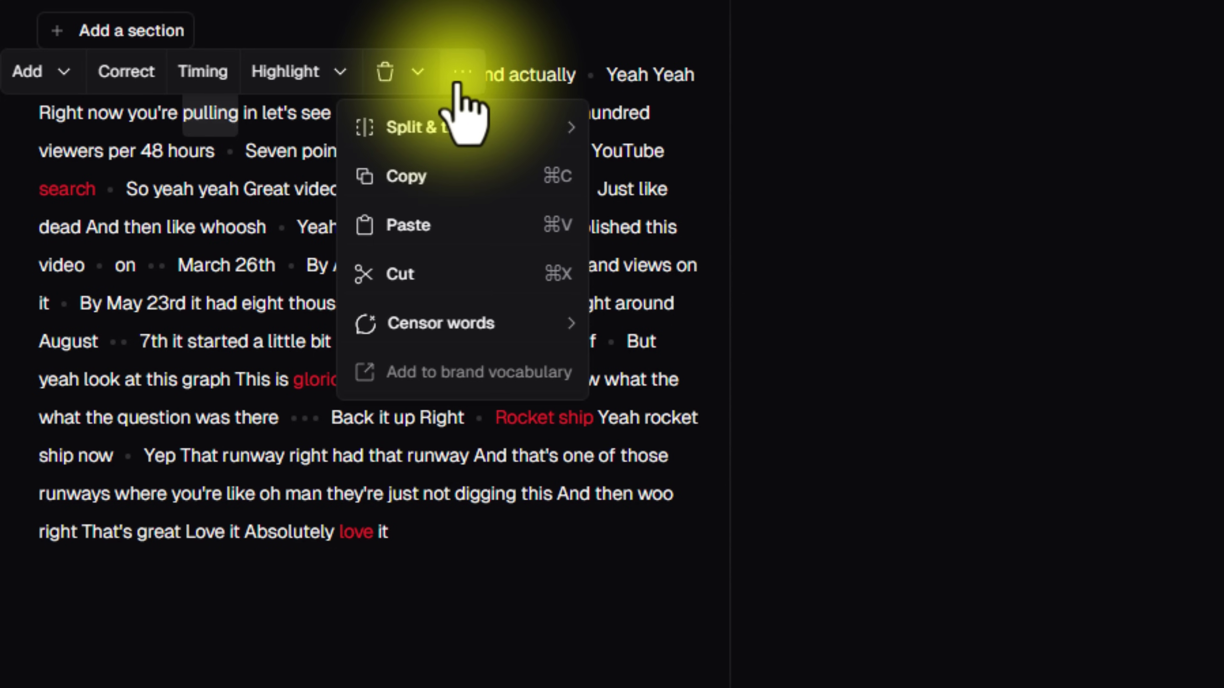
mouse_move(440, 335)
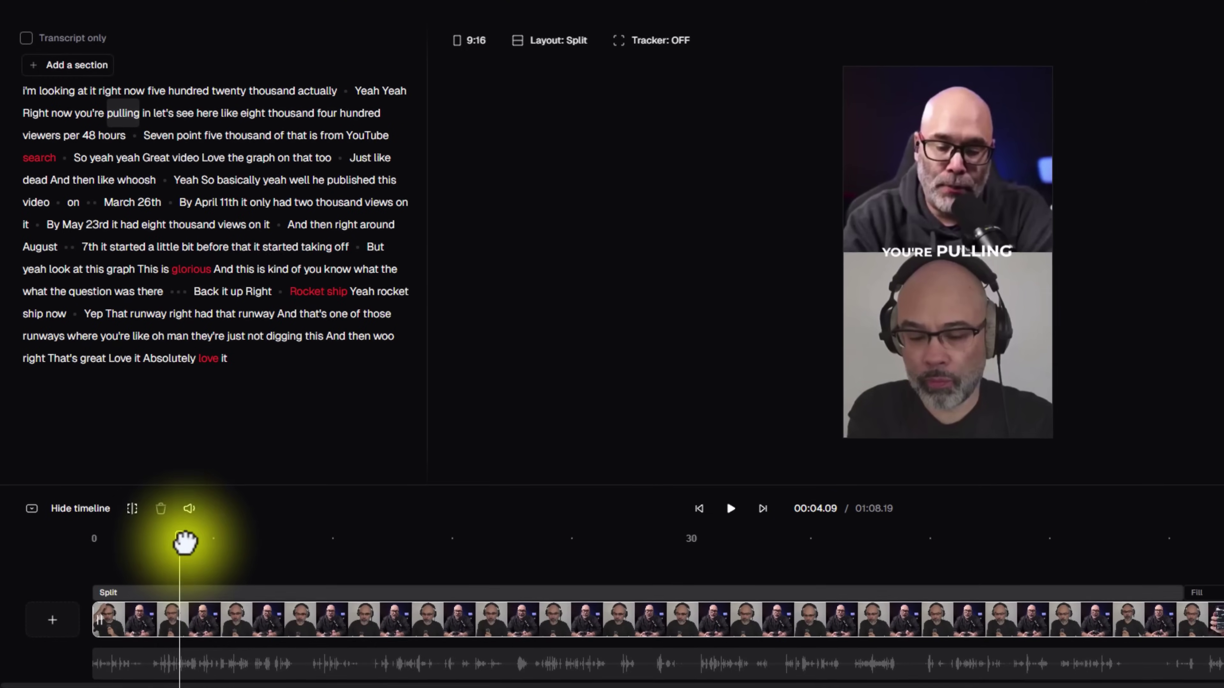
Split out and delete the short footage piece near 6 seconds, shortening the clip to 01:07.21
drag(146, 535, 299, 541)
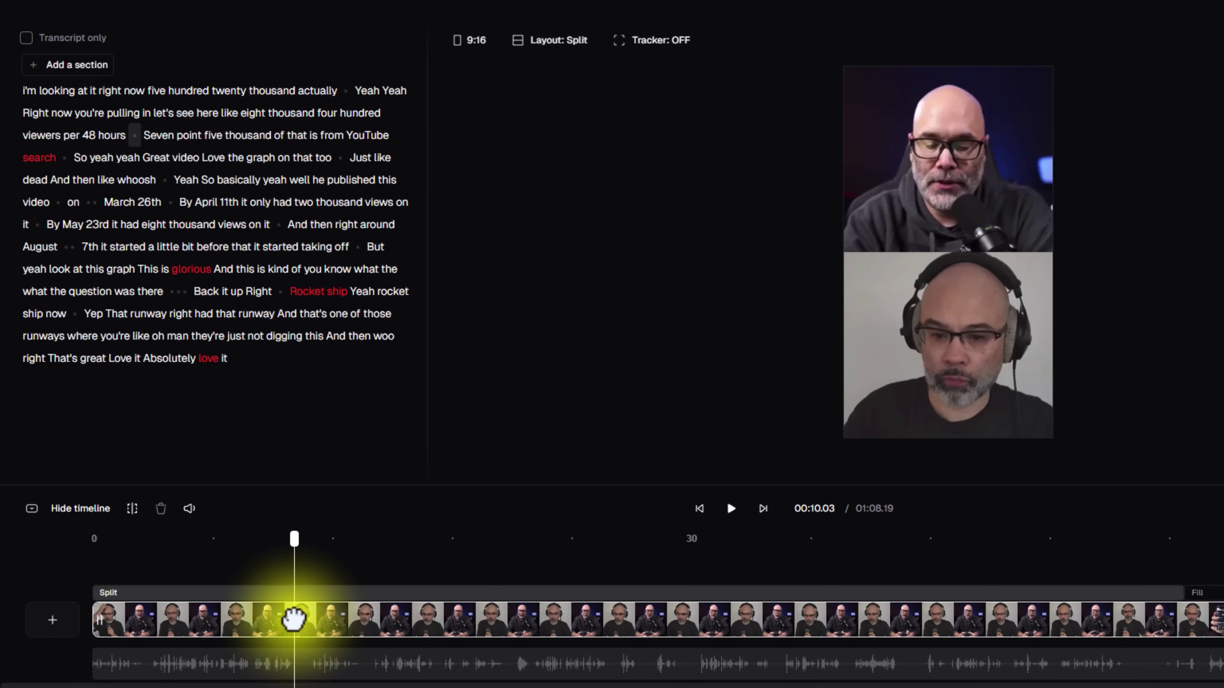
click(132, 509)
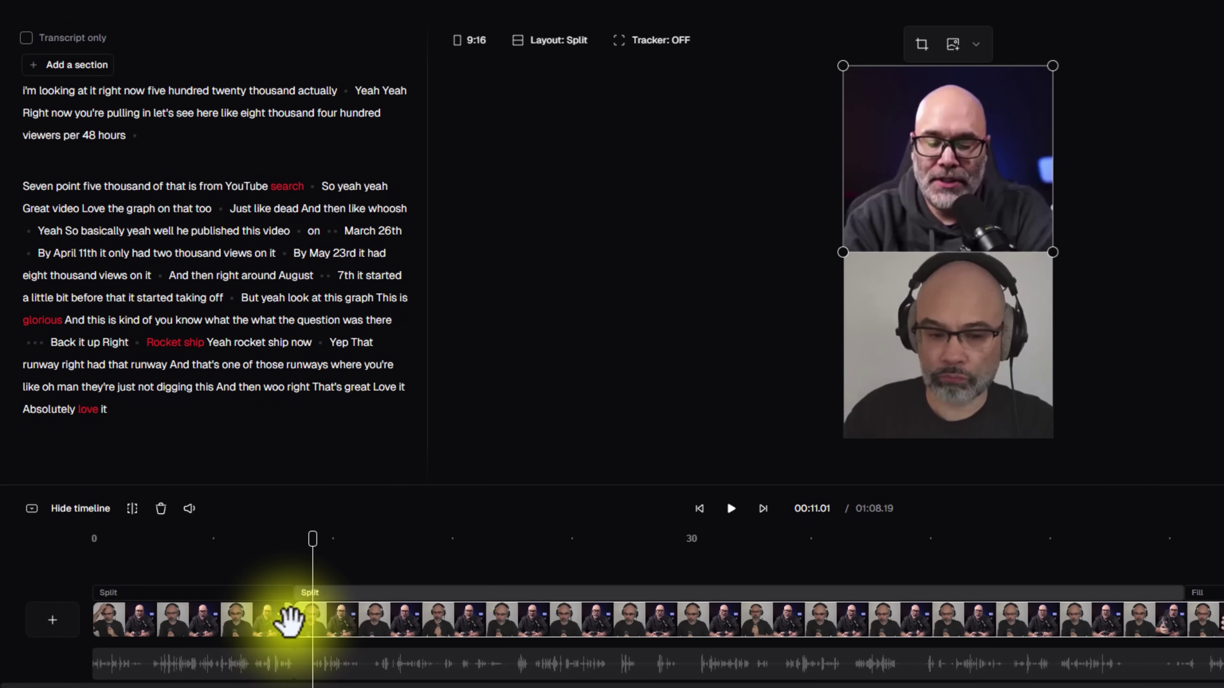
click(132, 509)
click(304, 617)
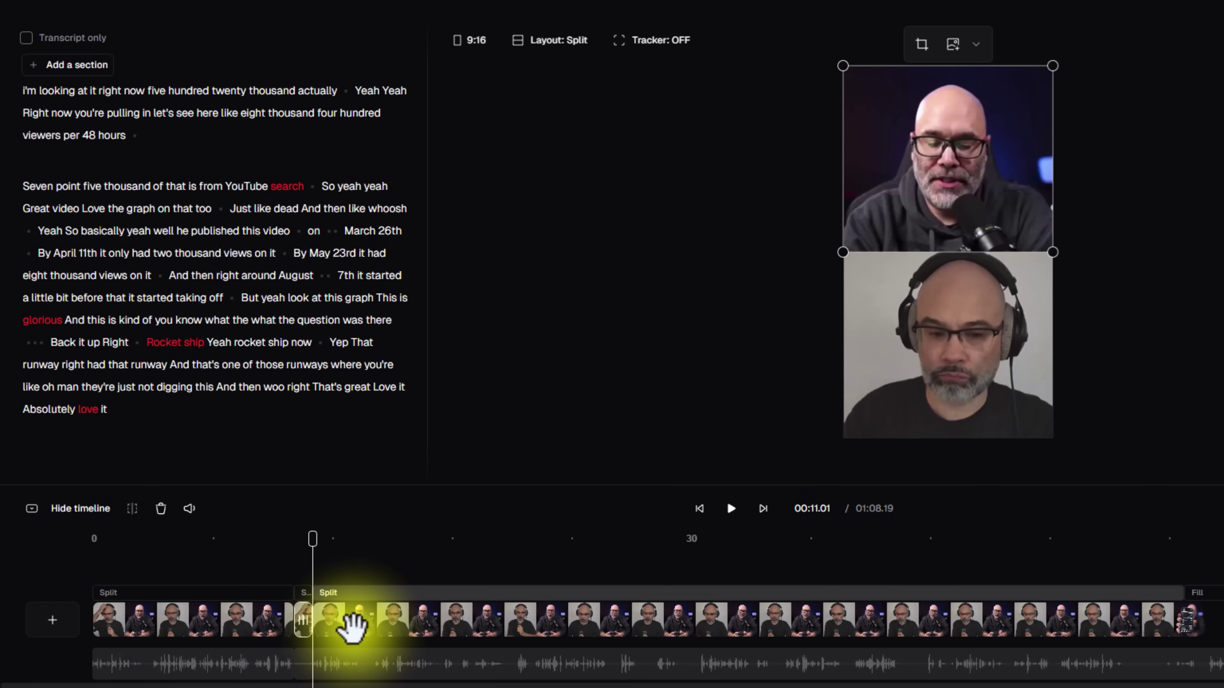
key(Delete)
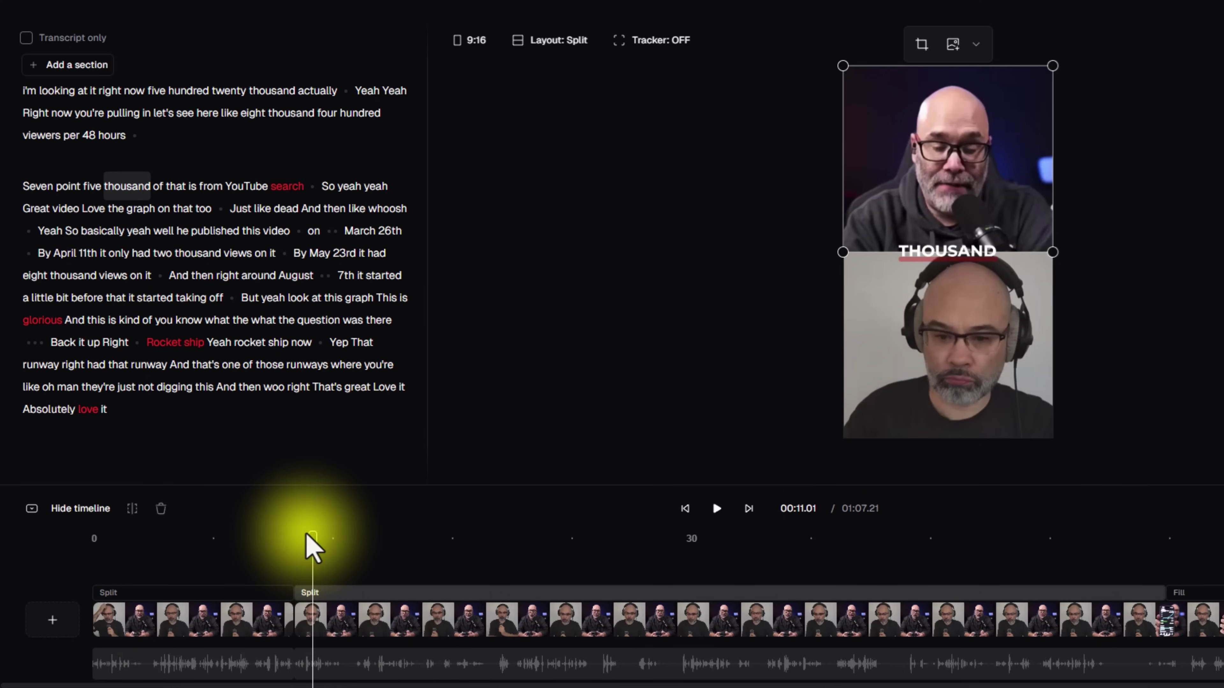
drag(309, 535, 1212, 542)
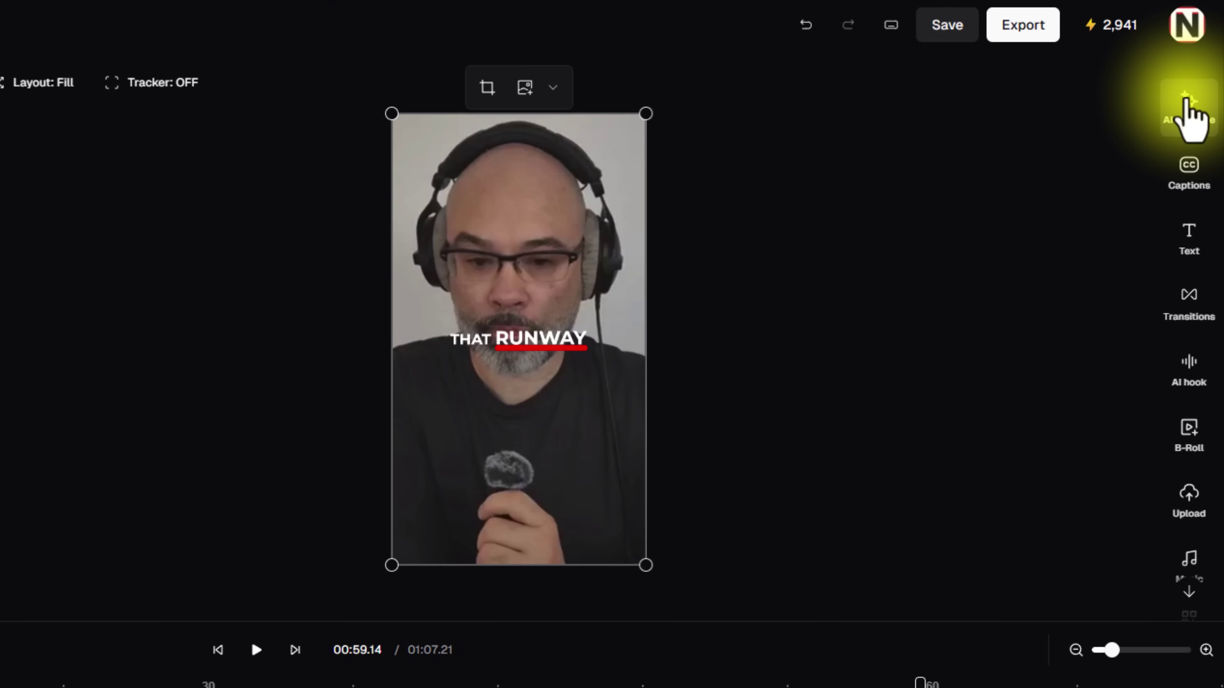
click(1189, 111)
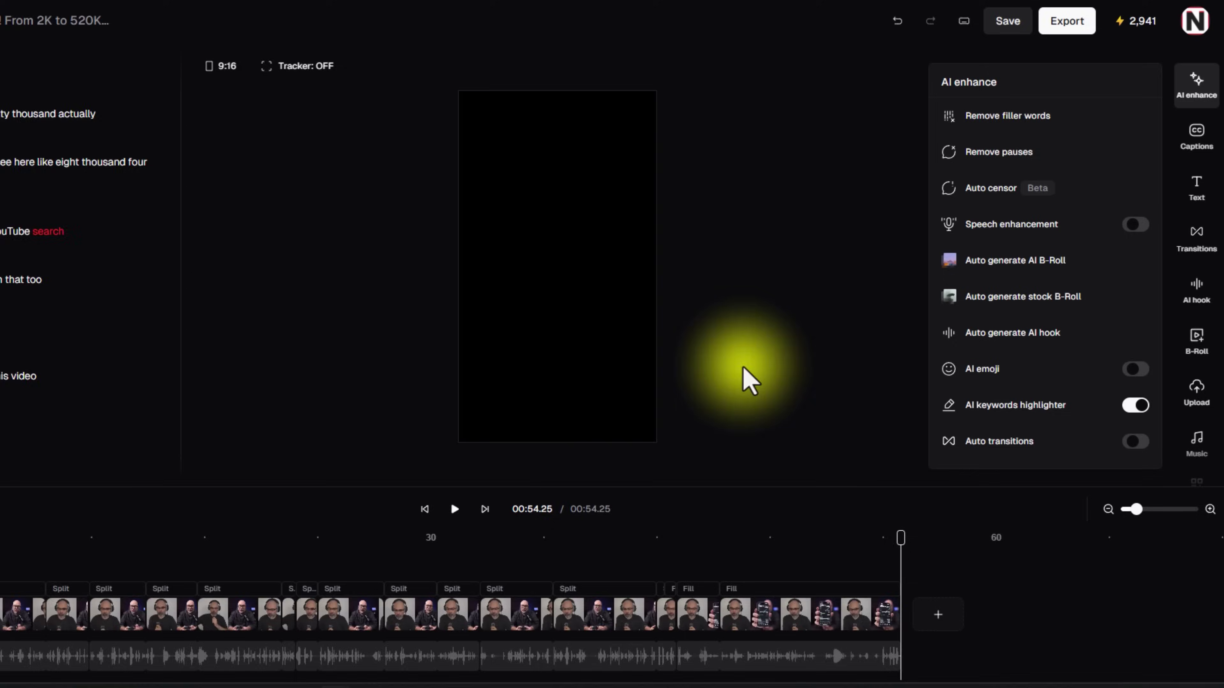
Remove filler words from the CapCut clip; none found, length stays 00:54.25
click(993, 145)
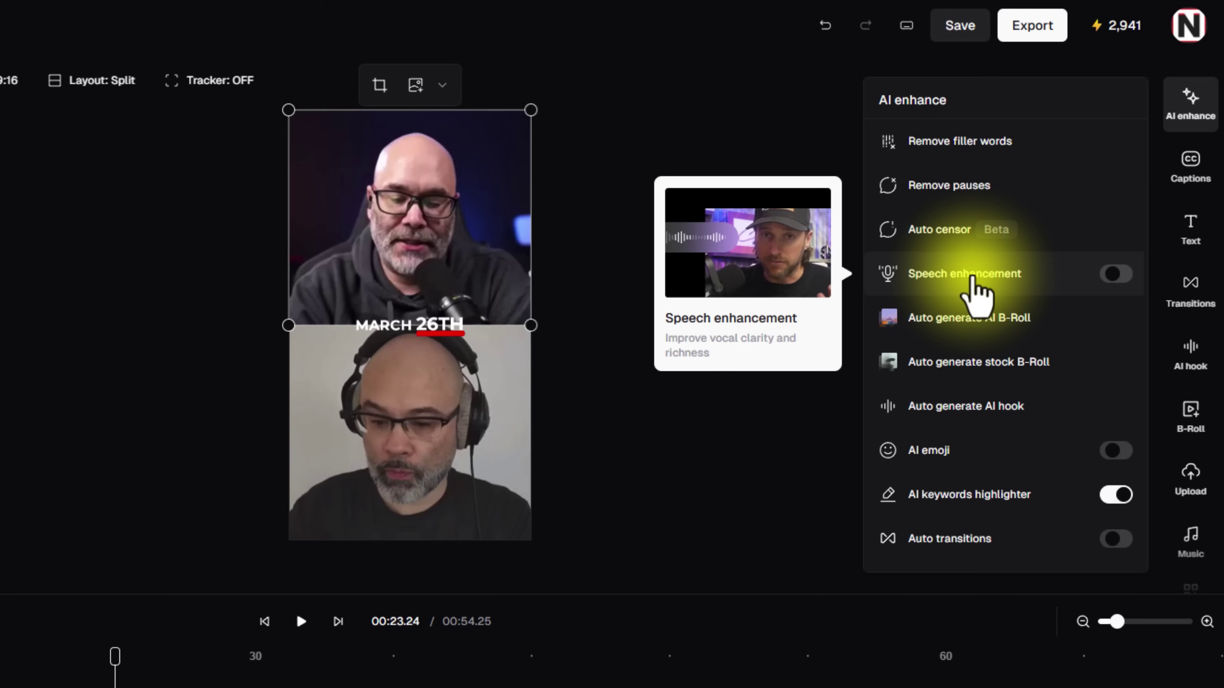
mouse_move(978, 338)
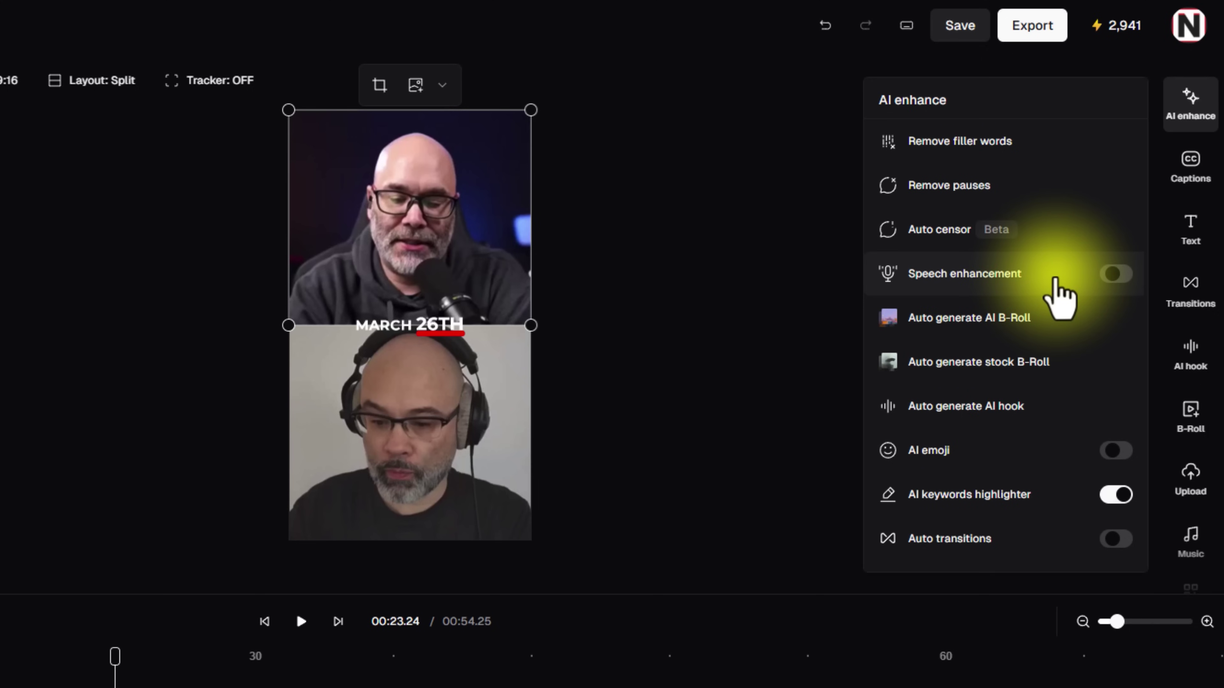
mouse_move(972, 282)
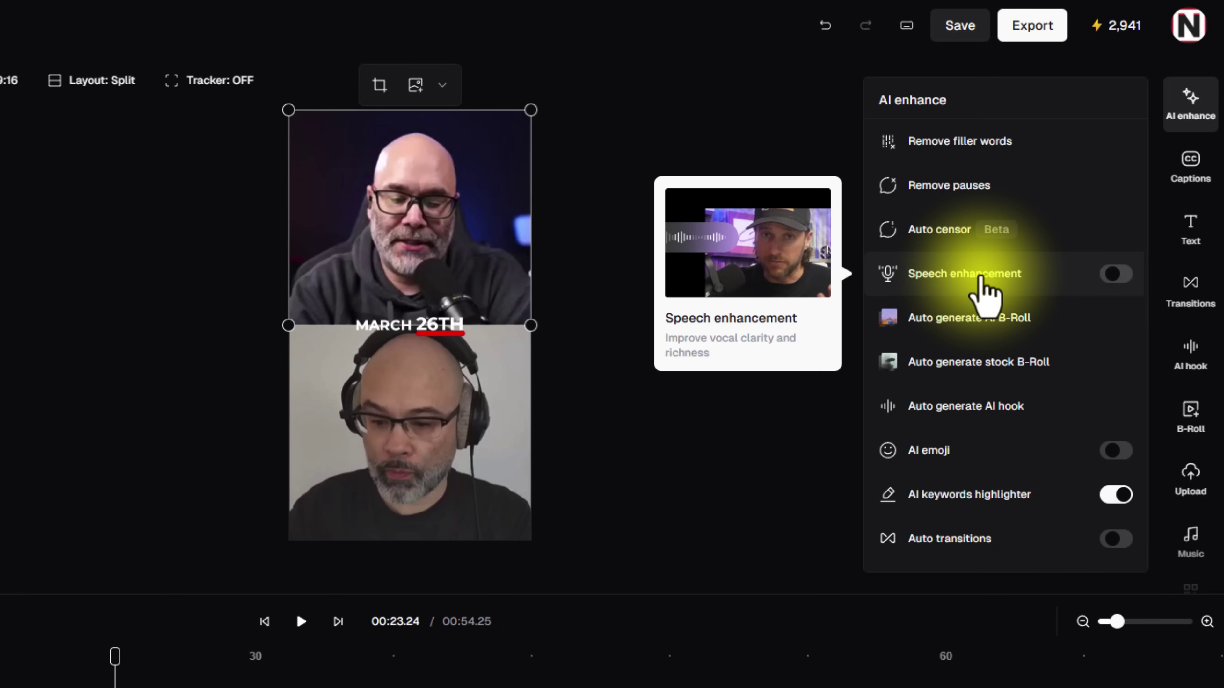
mouse_move(924, 338)
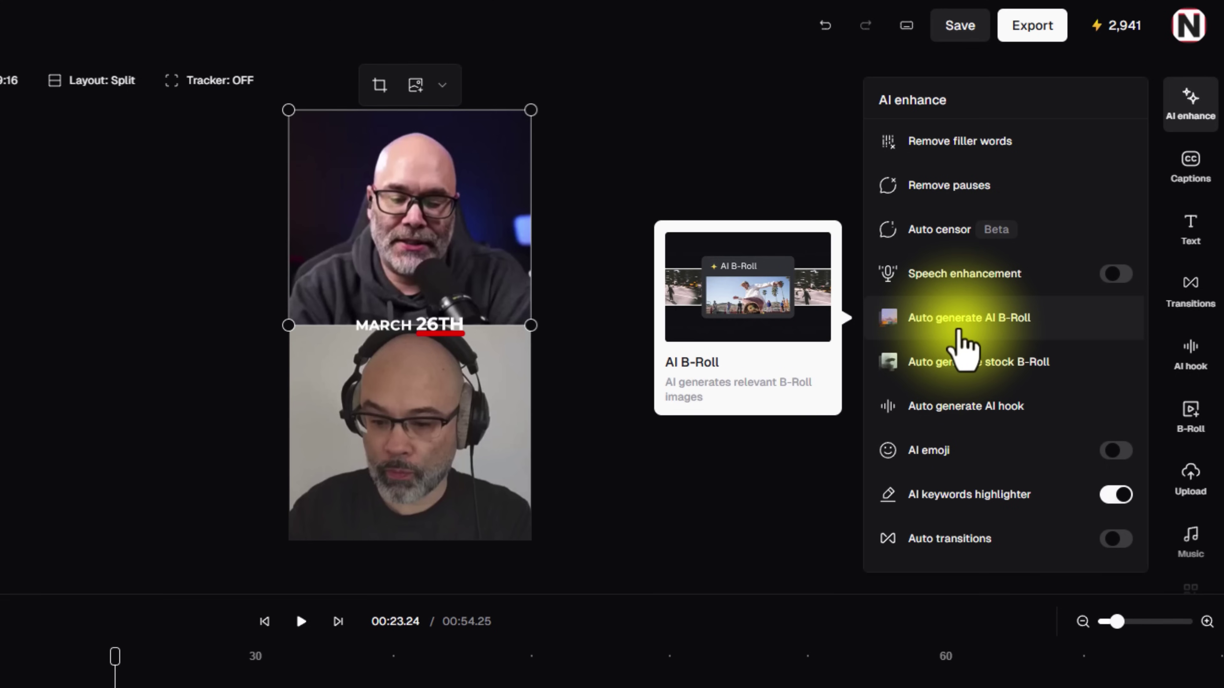
Auto-generate AI B-roll and preview the stock-market and rocket inserts around 00:39
click(984, 321)
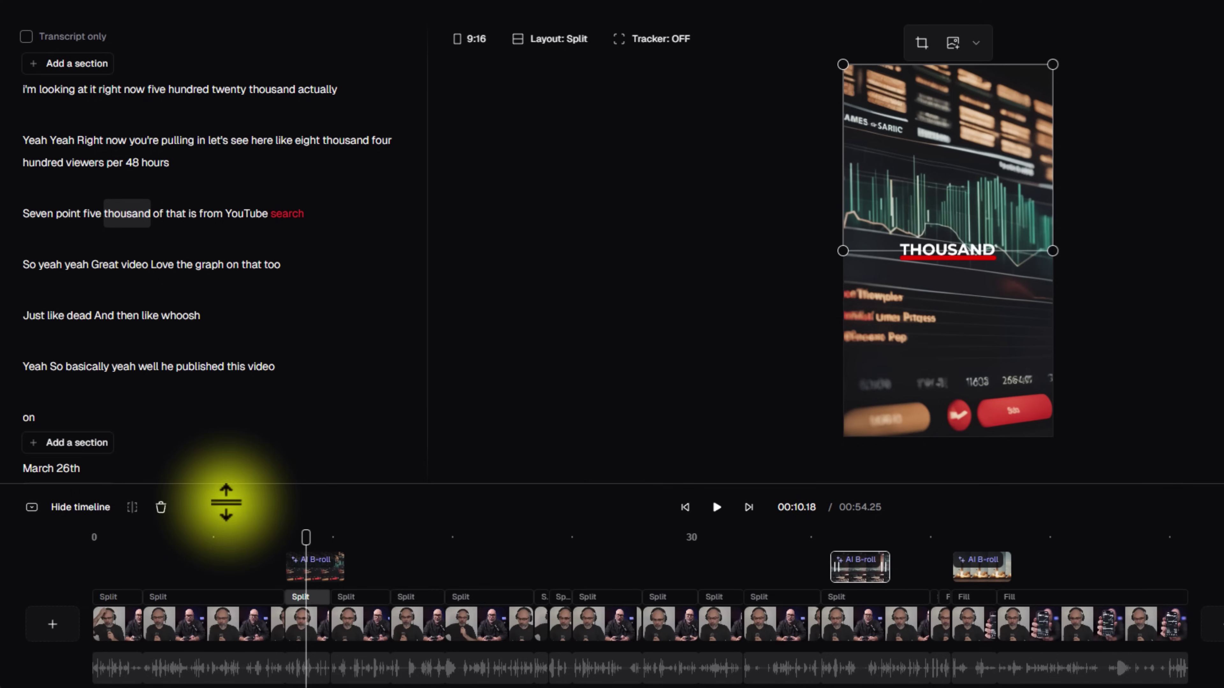
drag(302, 538, 1045, 530)
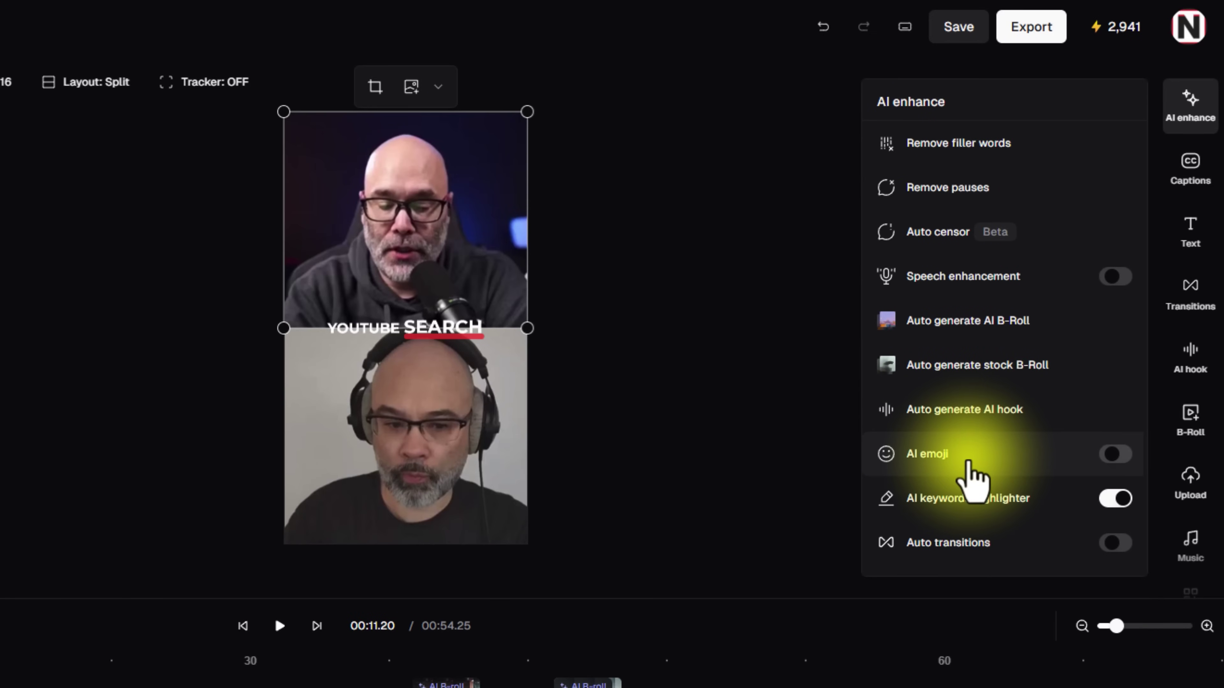
mouse_move(969, 463)
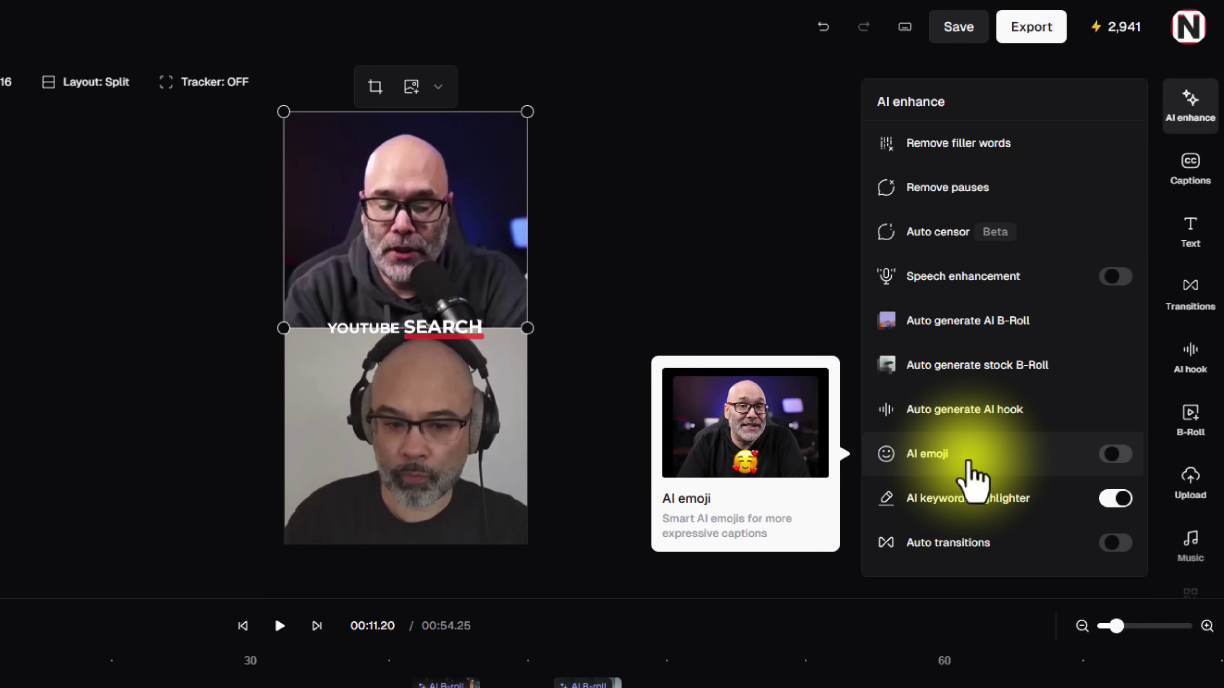
mouse_move(972, 501)
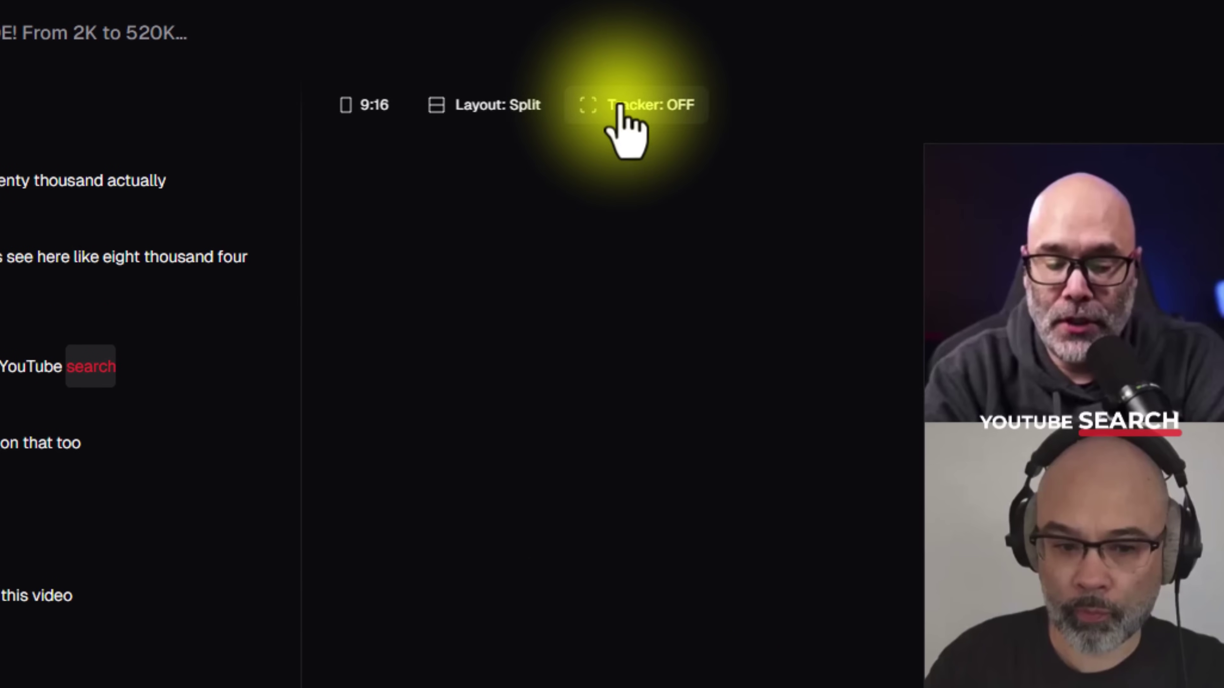
Switch to manual tracking, enlarge the crop around the microphone speaker to a preset ratio, and apply it
click(646, 111)
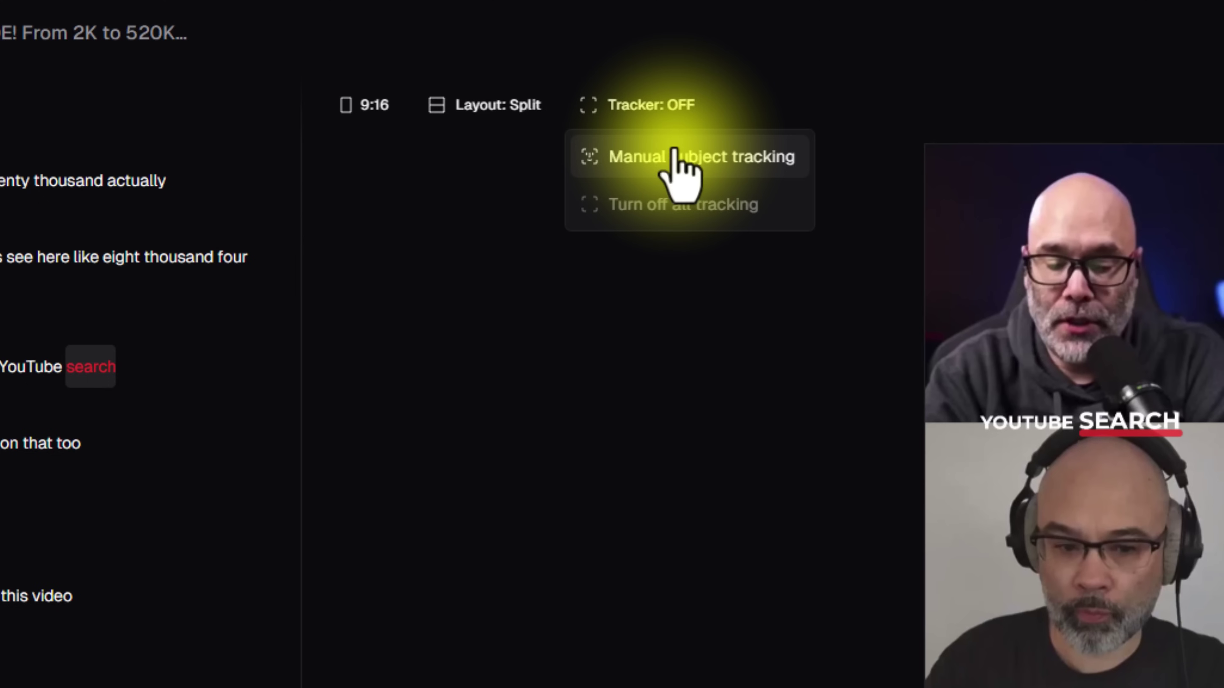
click(677, 157)
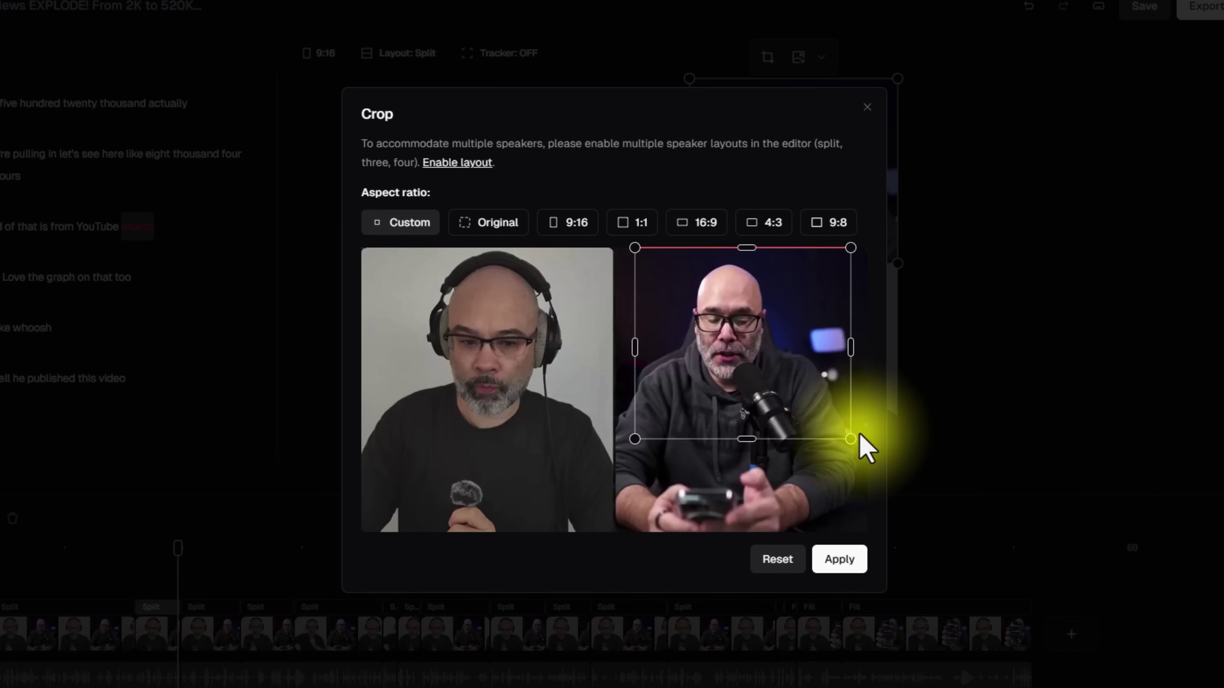
drag(859, 434, 872, 447)
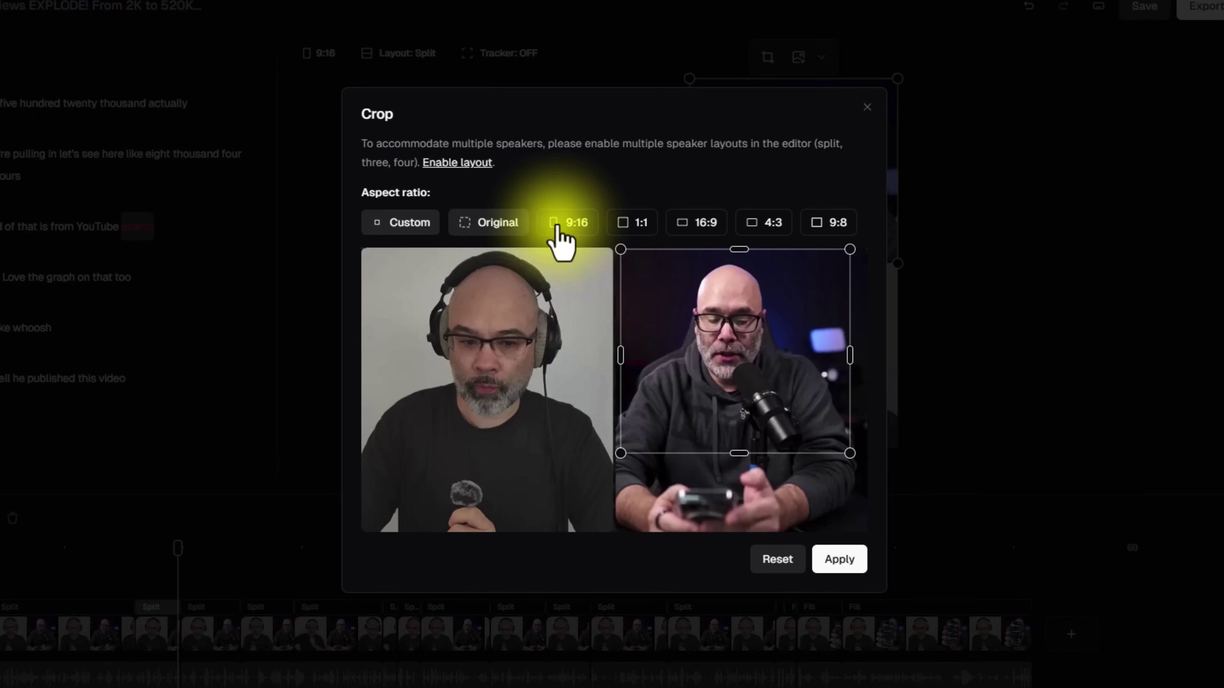
click(825, 230)
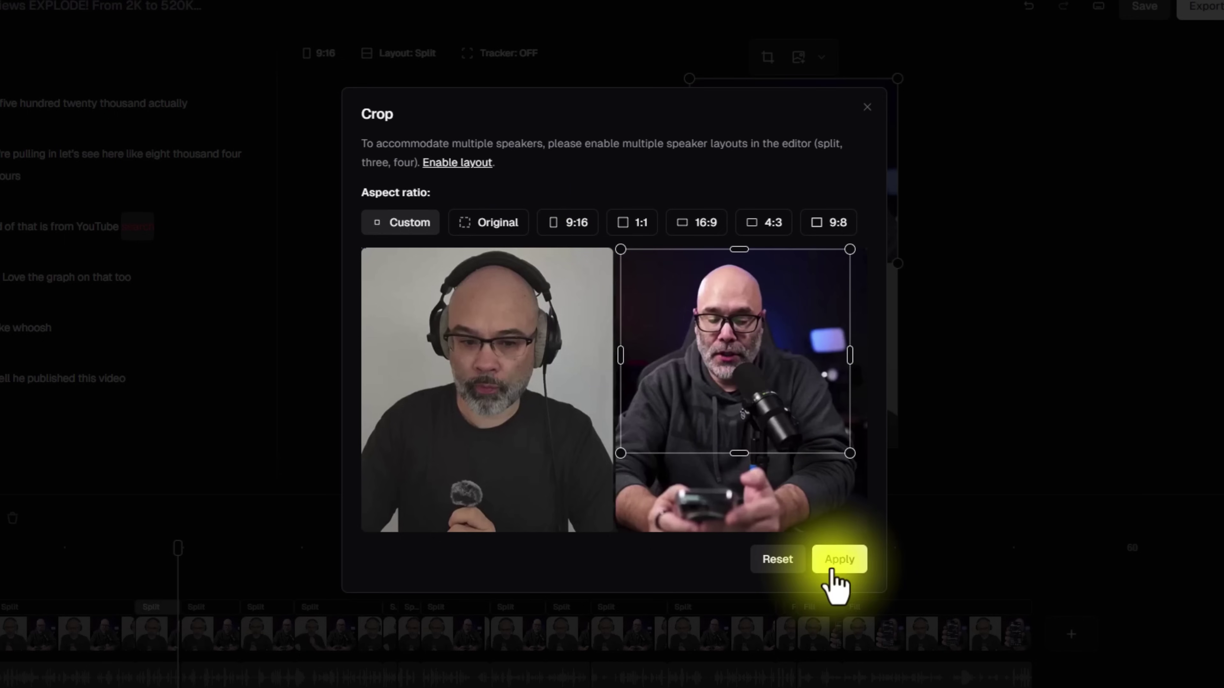
click(839, 562)
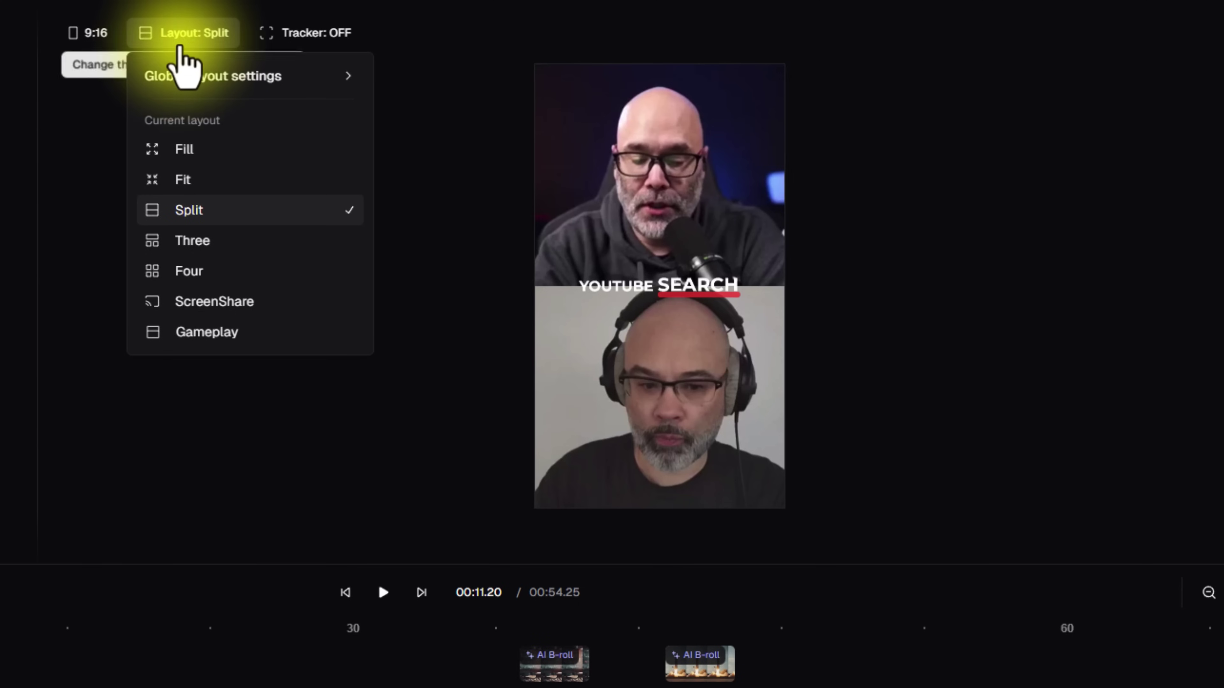
Try the Fill and Fit layouts, then move the YOUTUBE SEARCH caption lower in the frame
click(195, 153)
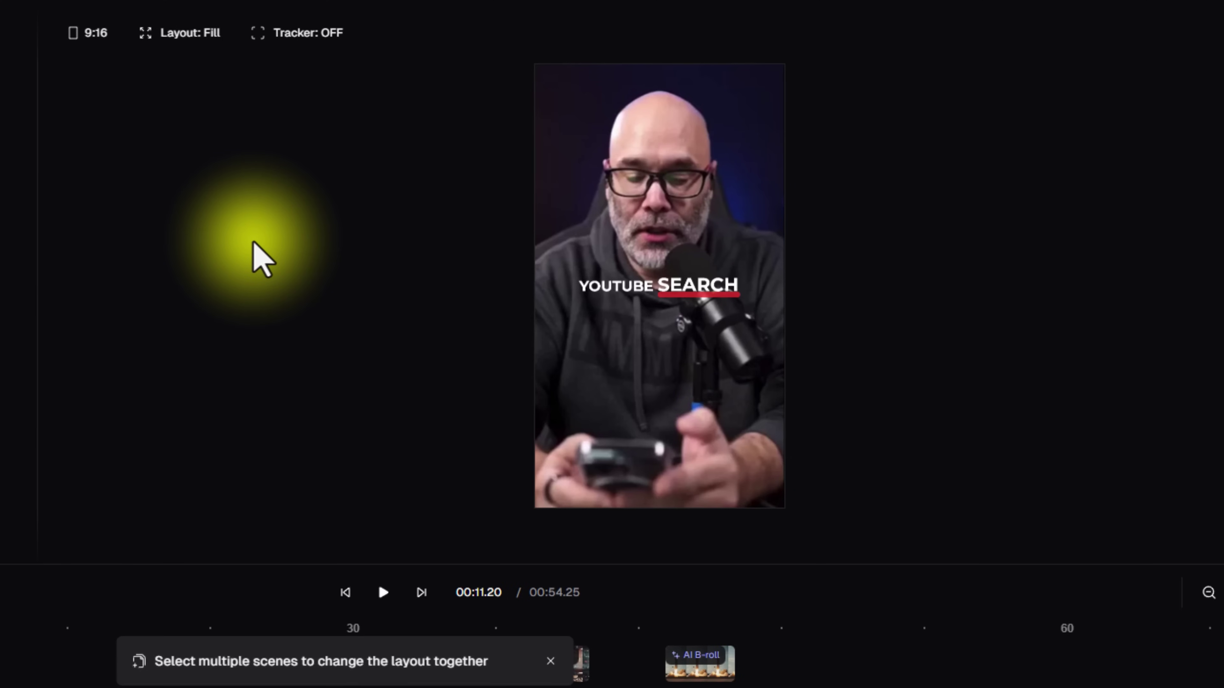
click(185, 35)
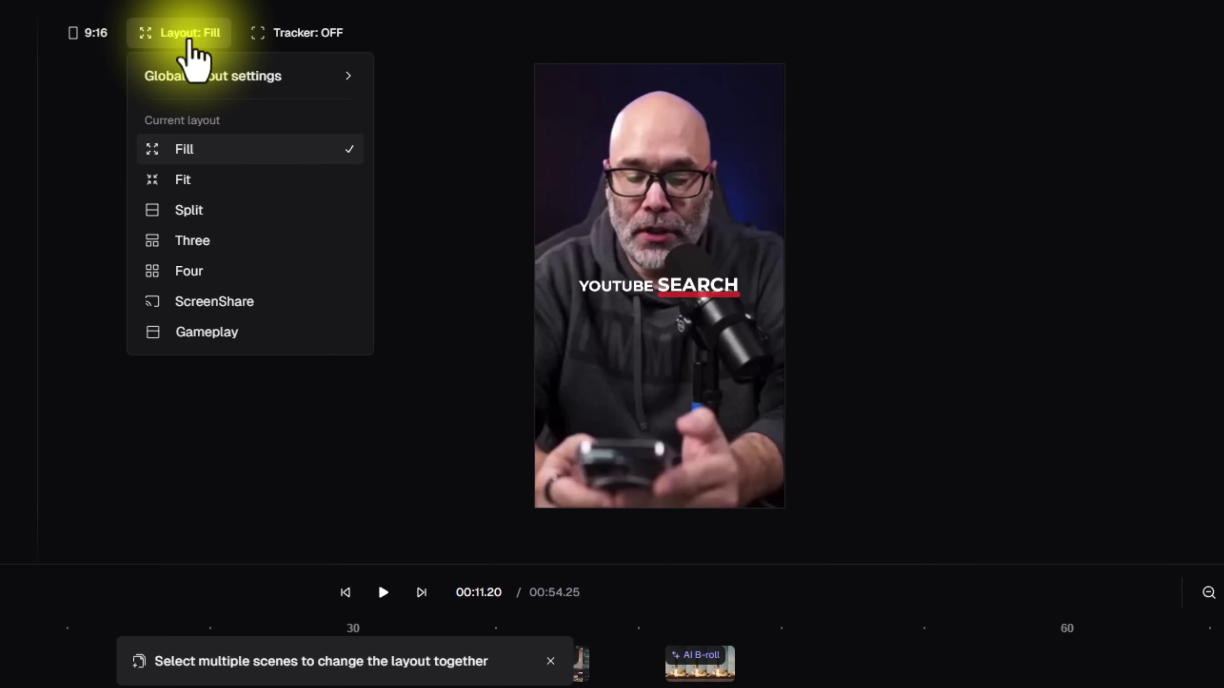
click(192, 186)
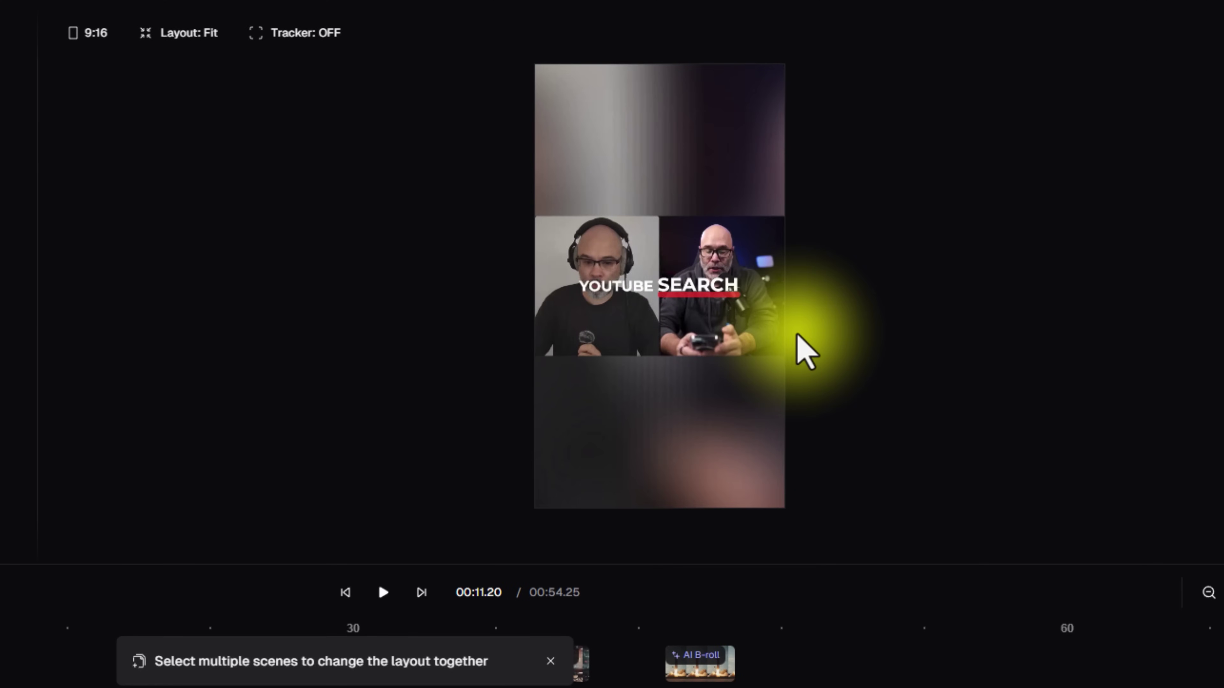
drag(668, 283, 678, 380)
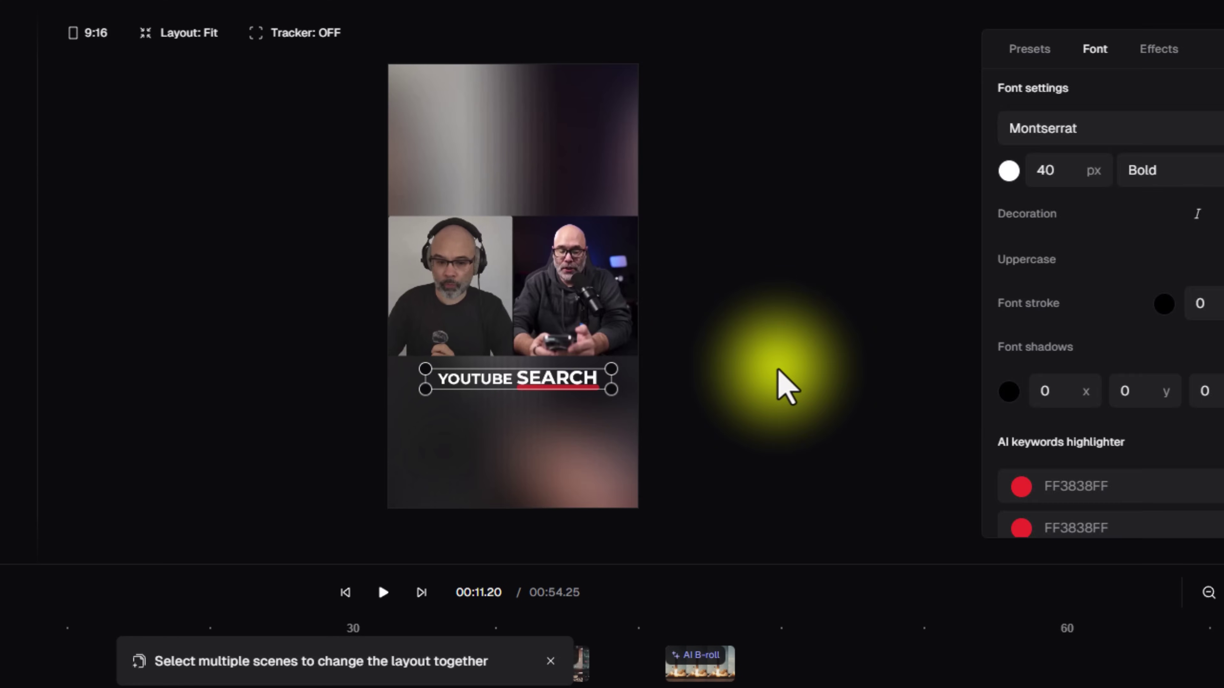
click(777, 369)
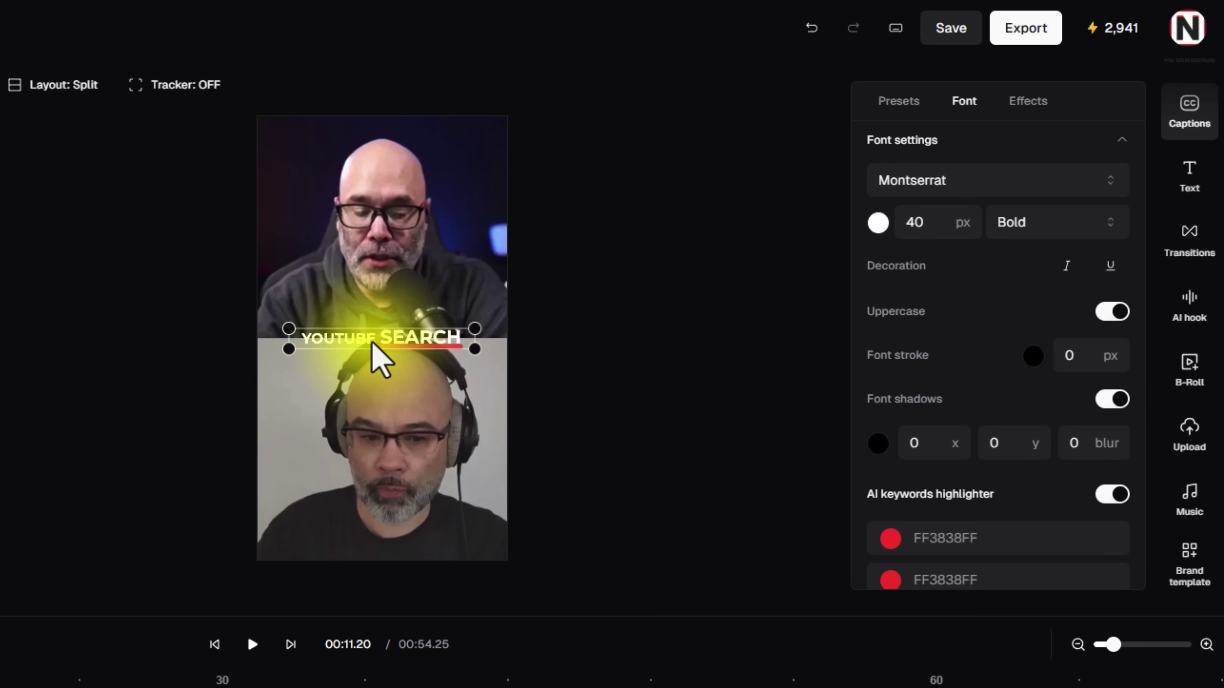
Try the Auto and Top caption positions, then settle on Middle
scroll(1000, 339, down, 1)
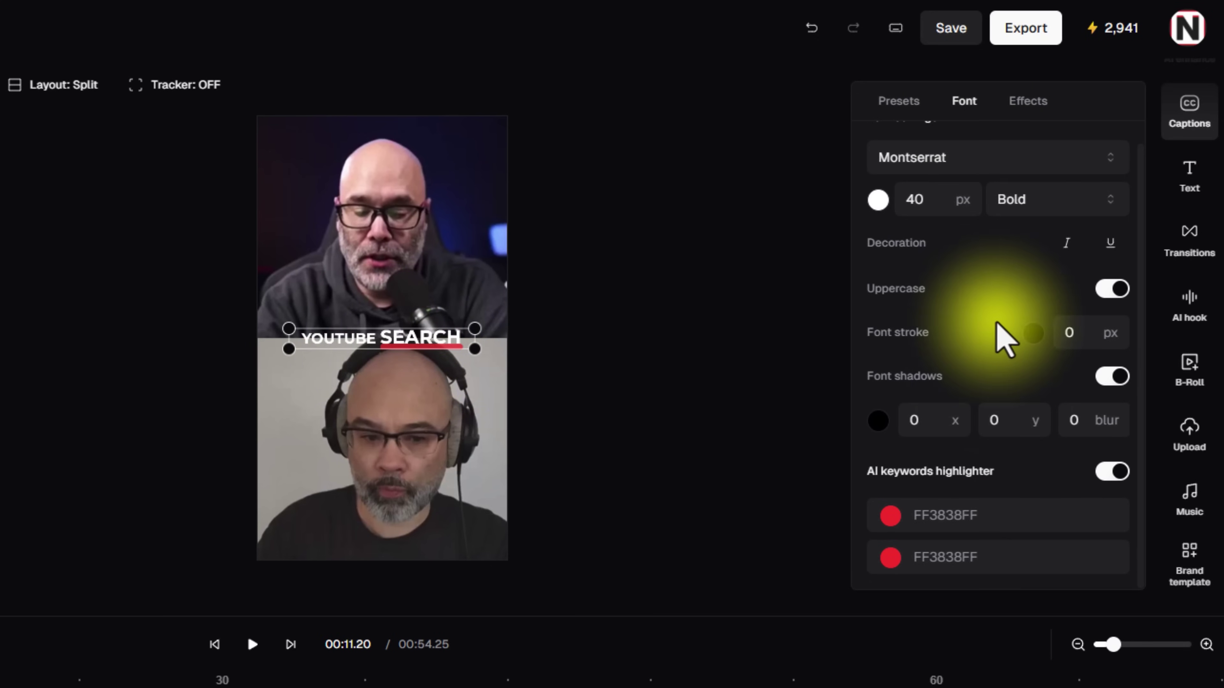
scroll(973, 445, up, 1)
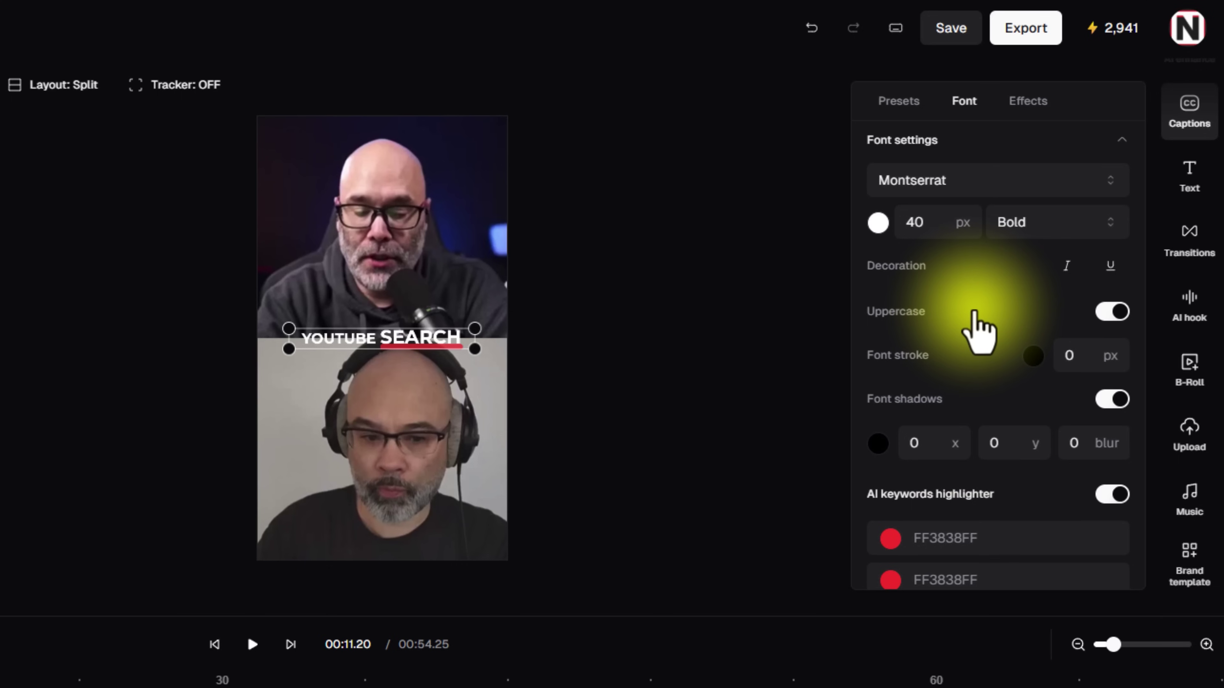
scroll(992, 357, down, 1)
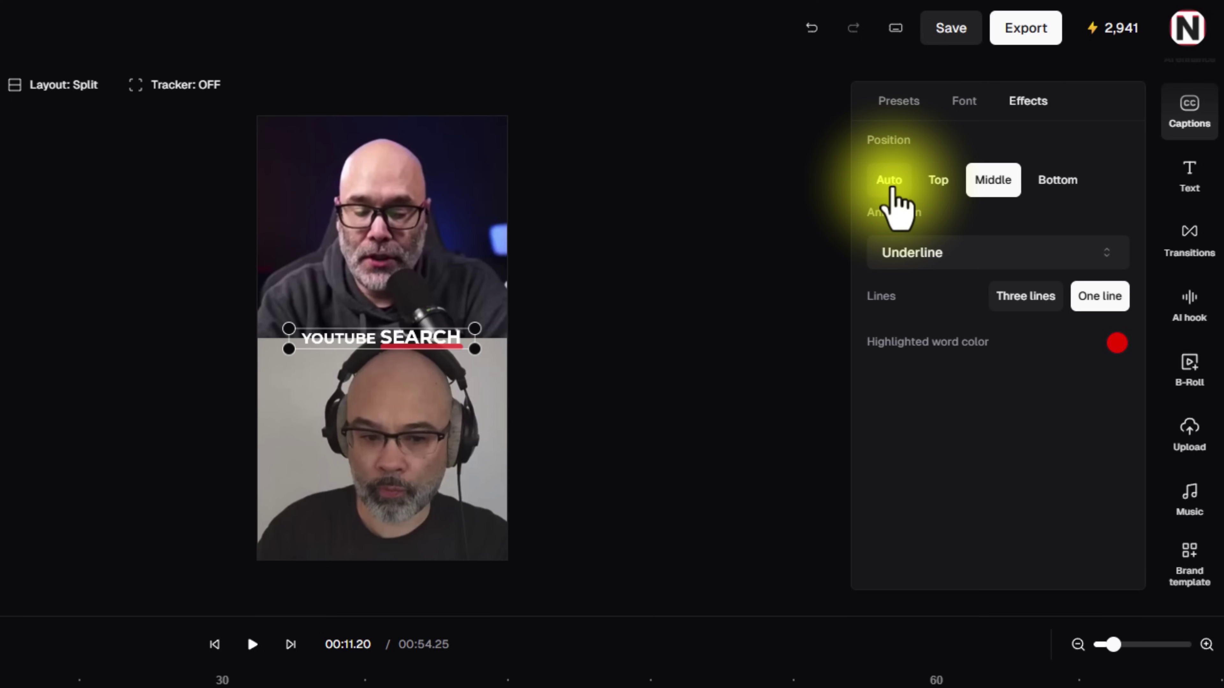
click(890, 188)
click(937, 181)
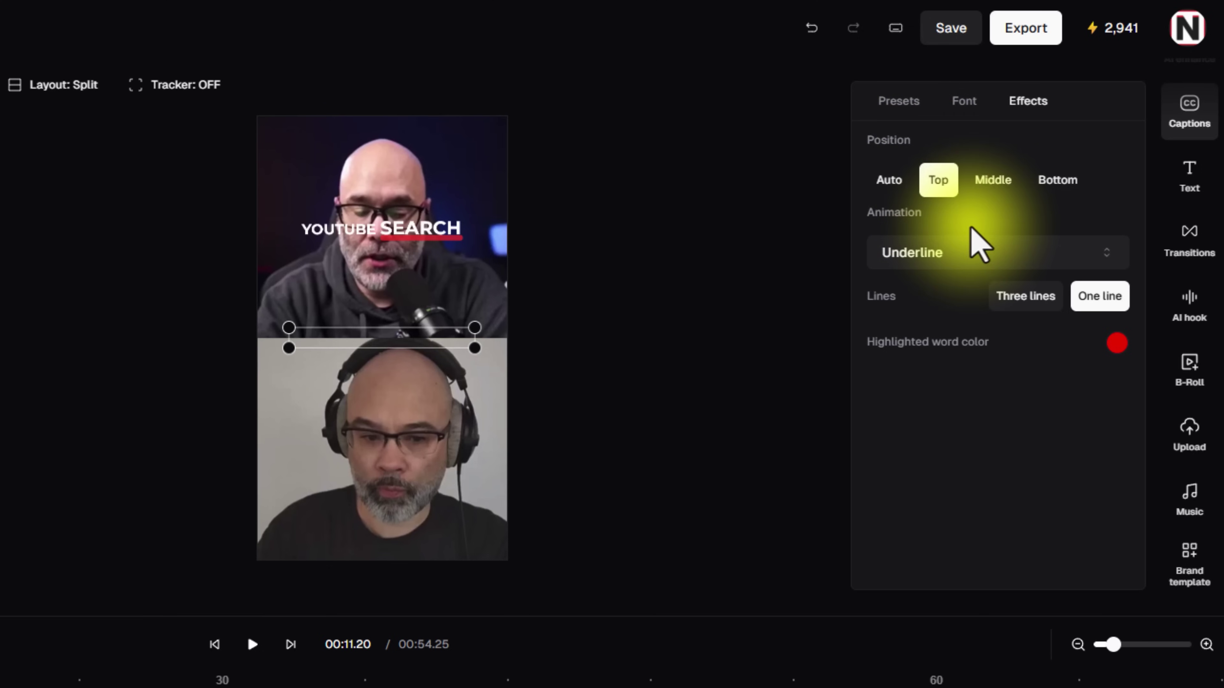
click(991, 181)
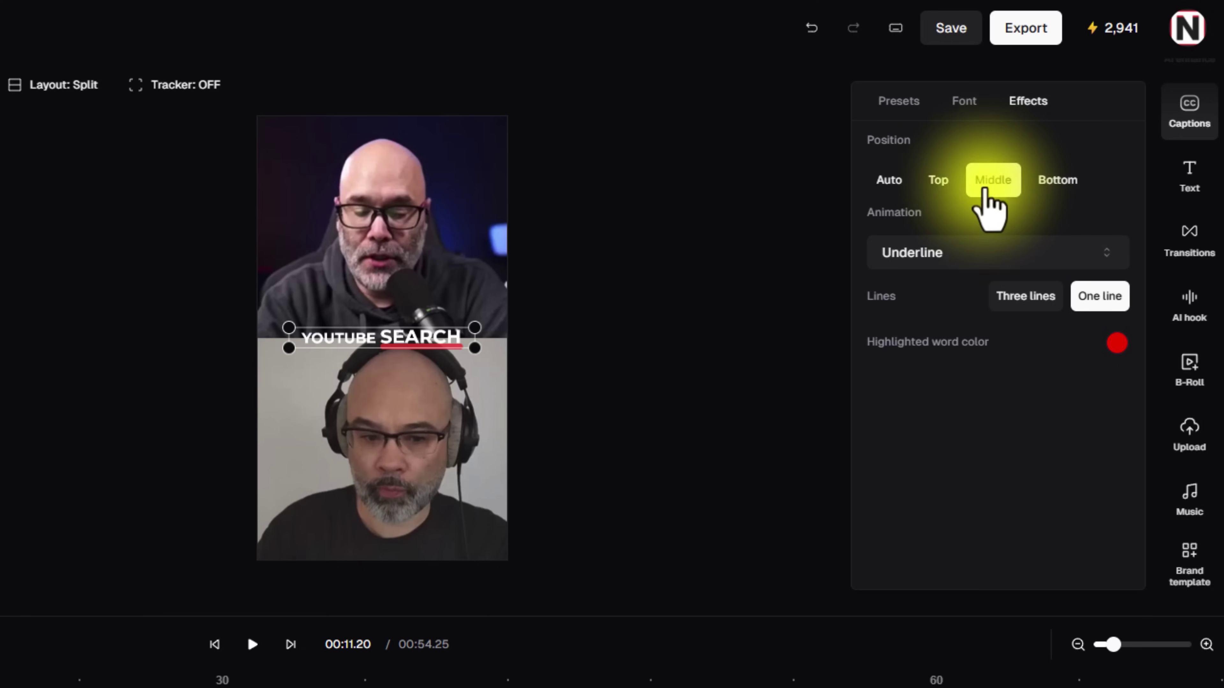
Keep the Underline caption animation and close the caption settings
click(966, 254)
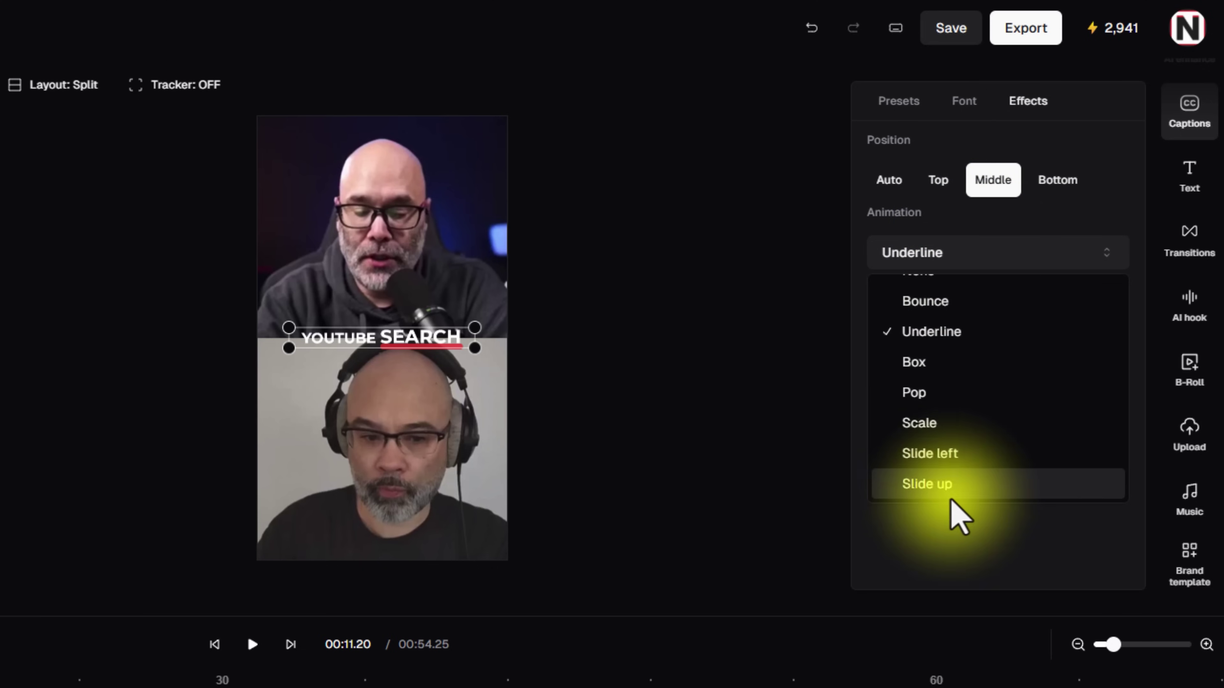
click(1002, 520)
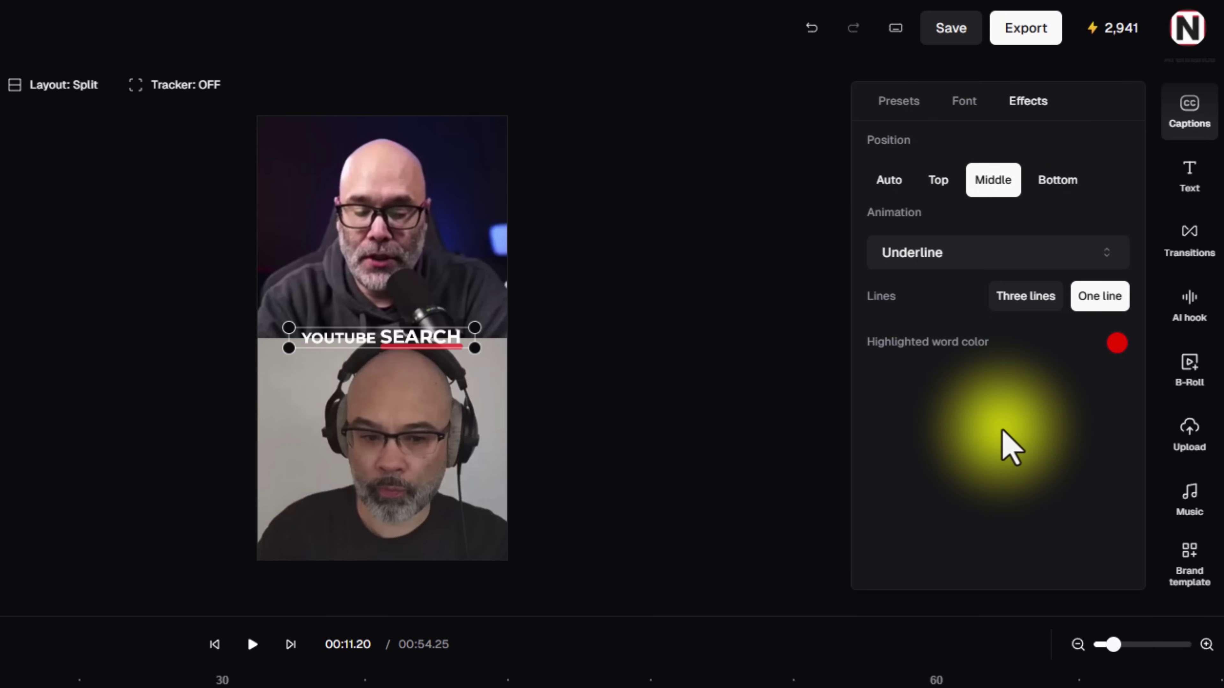
click(742, 423)
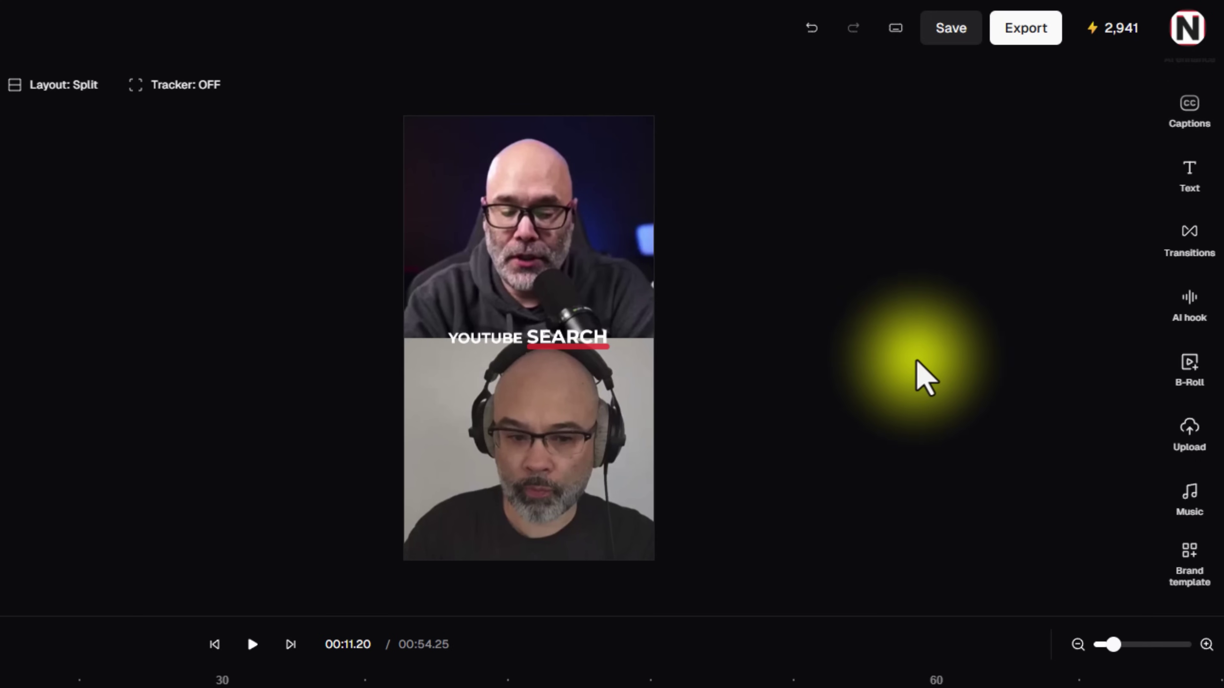
Apply the Extras Channel Vert brand template and confirm the switch
click(1189, 564)
scroll(1006, 404, down, 2)
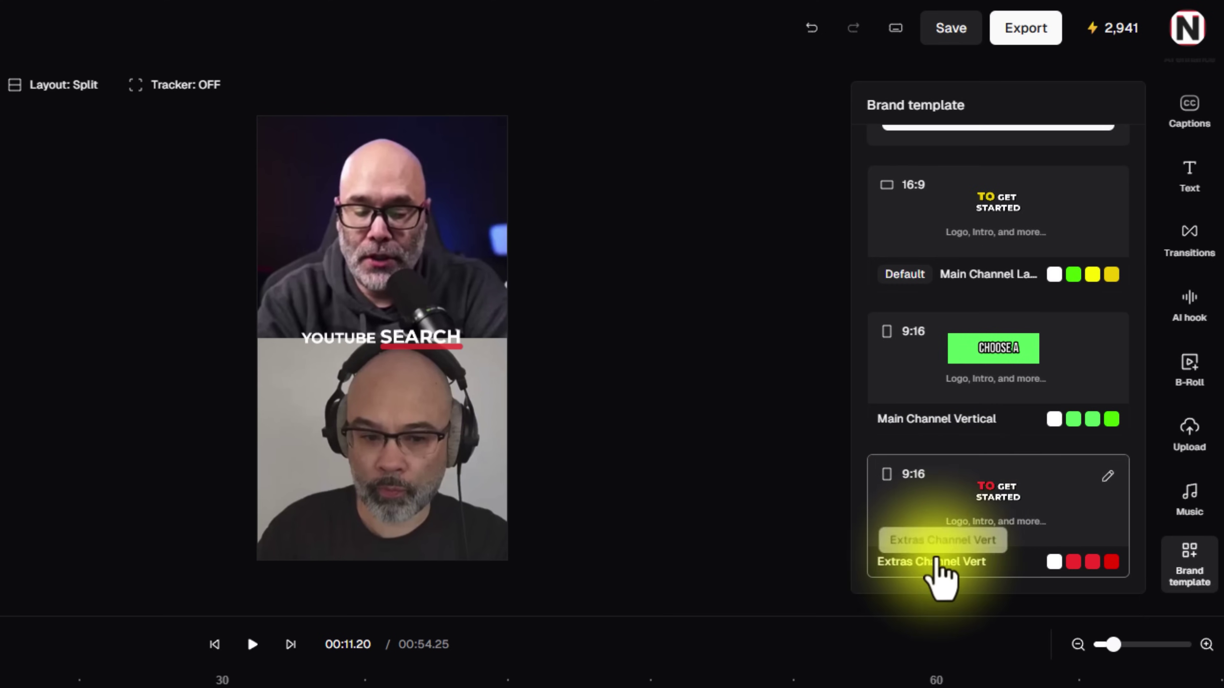
click(997, 507)
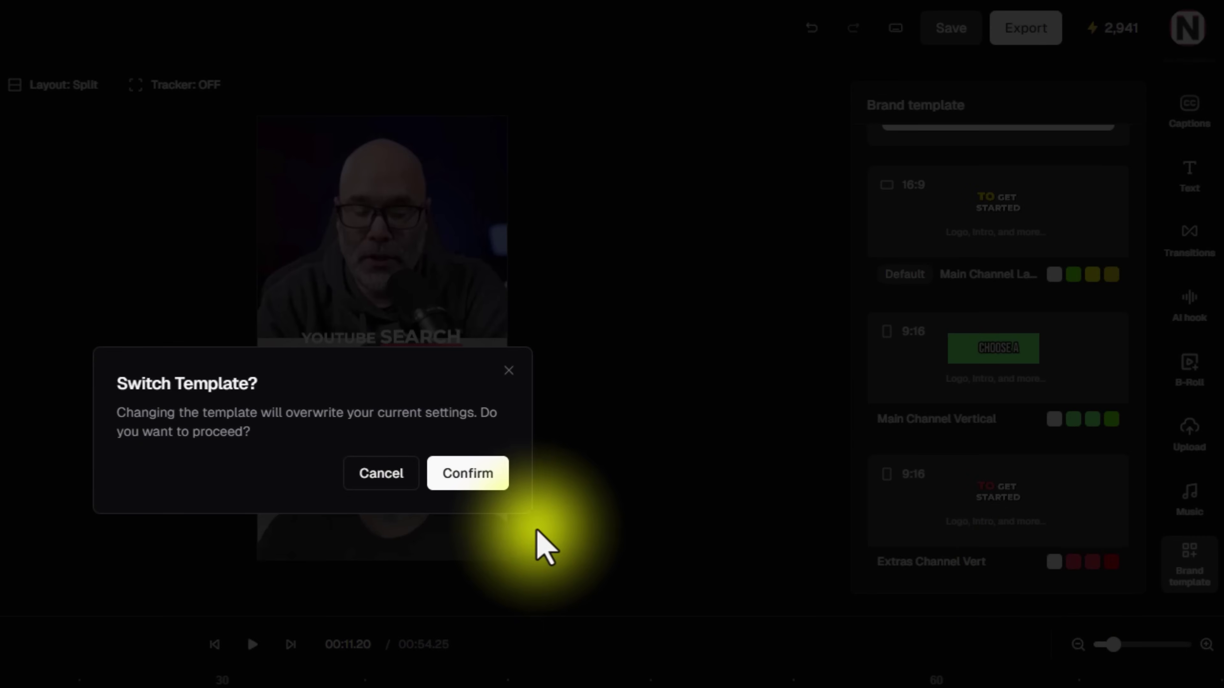
click(470, 473)
Scroll through the template's caption settings to review them
scroll(1171, 439, down, 10)
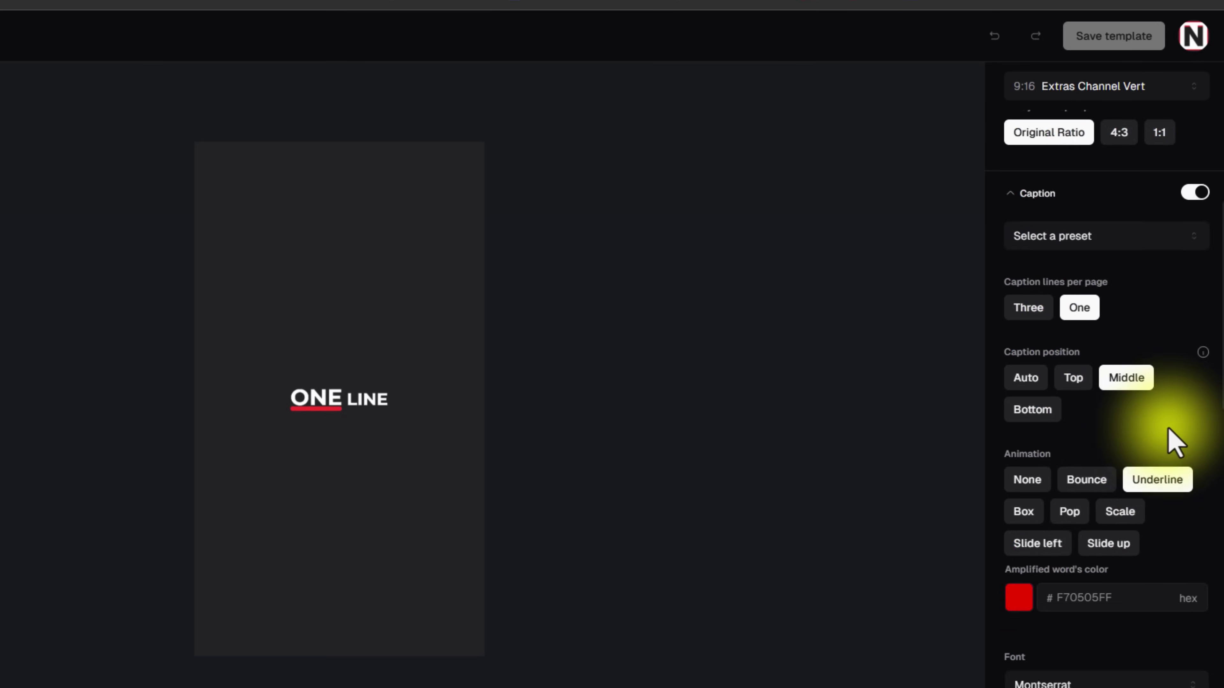
scroll(1060, 357, down, 5)
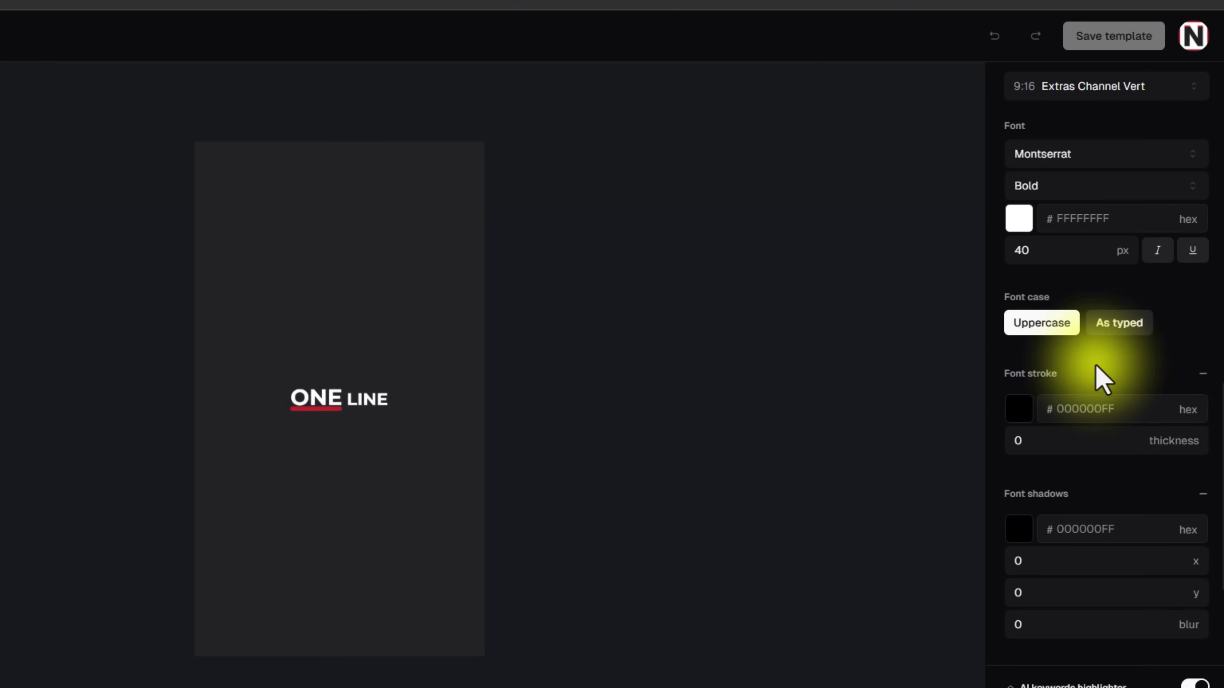
scroll(1070, 463, down, 5)
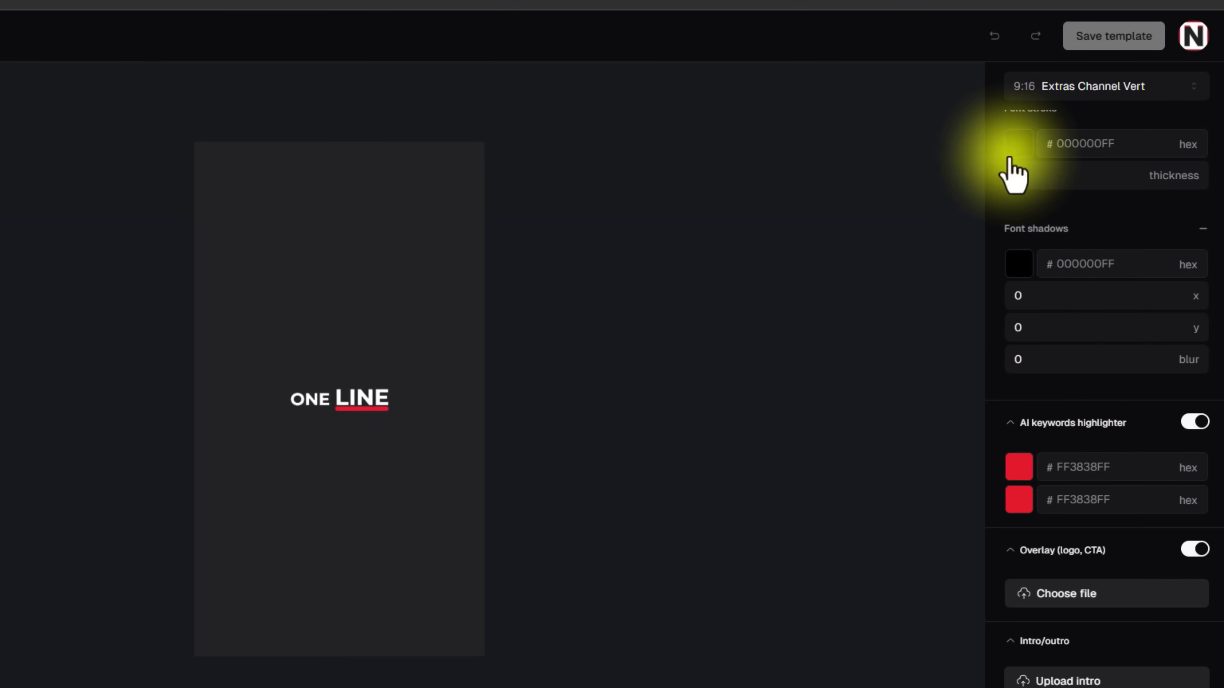
scroll(1108, 386, down, 3)
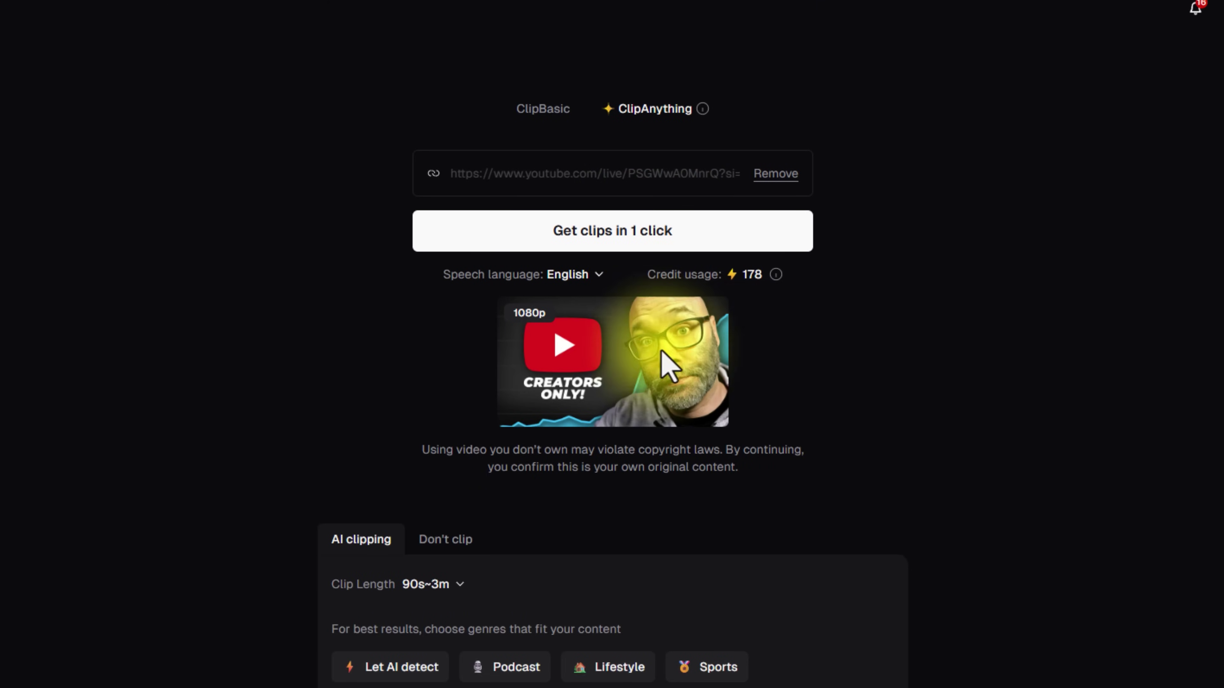
scroll(1104, 303, down, 5)
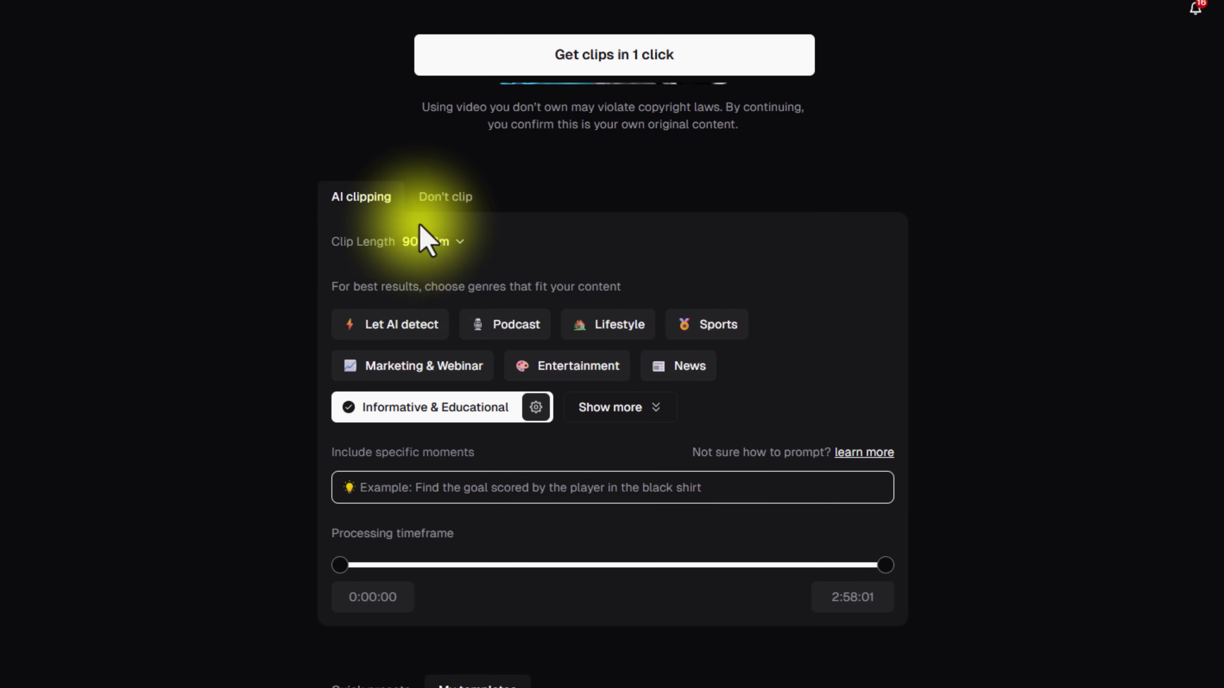
click(428, 252)
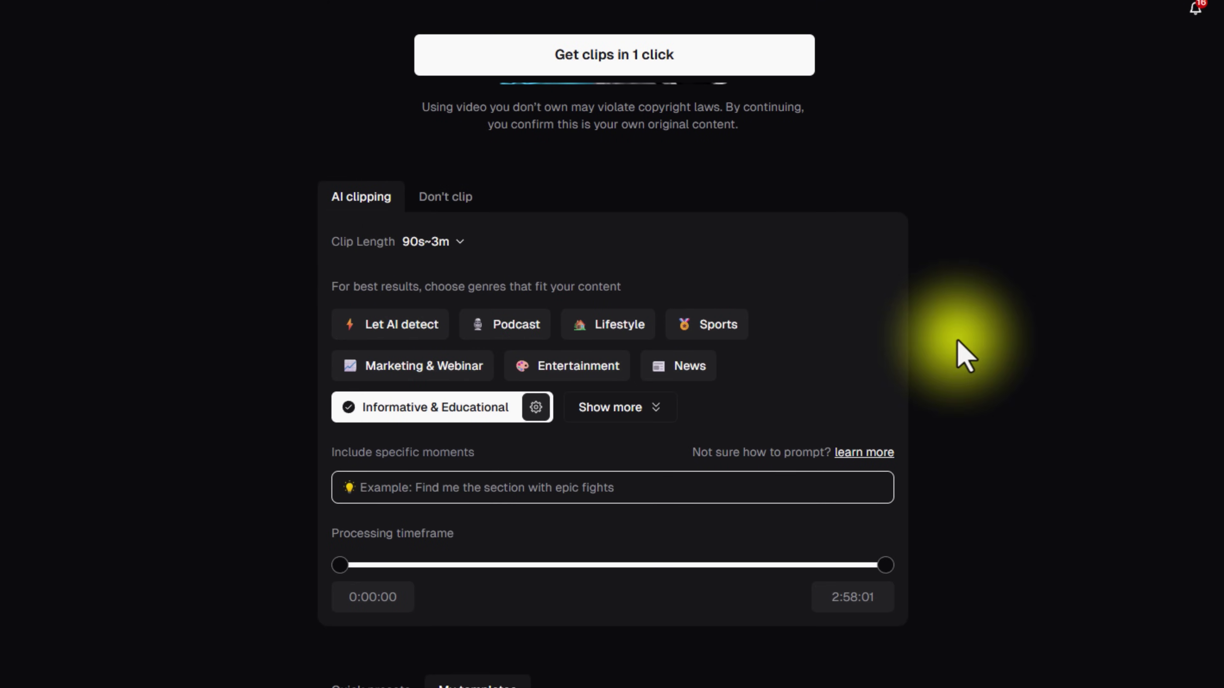
scroll(1036, 345, down, 4)
scroll(1003, 381, up, 4)
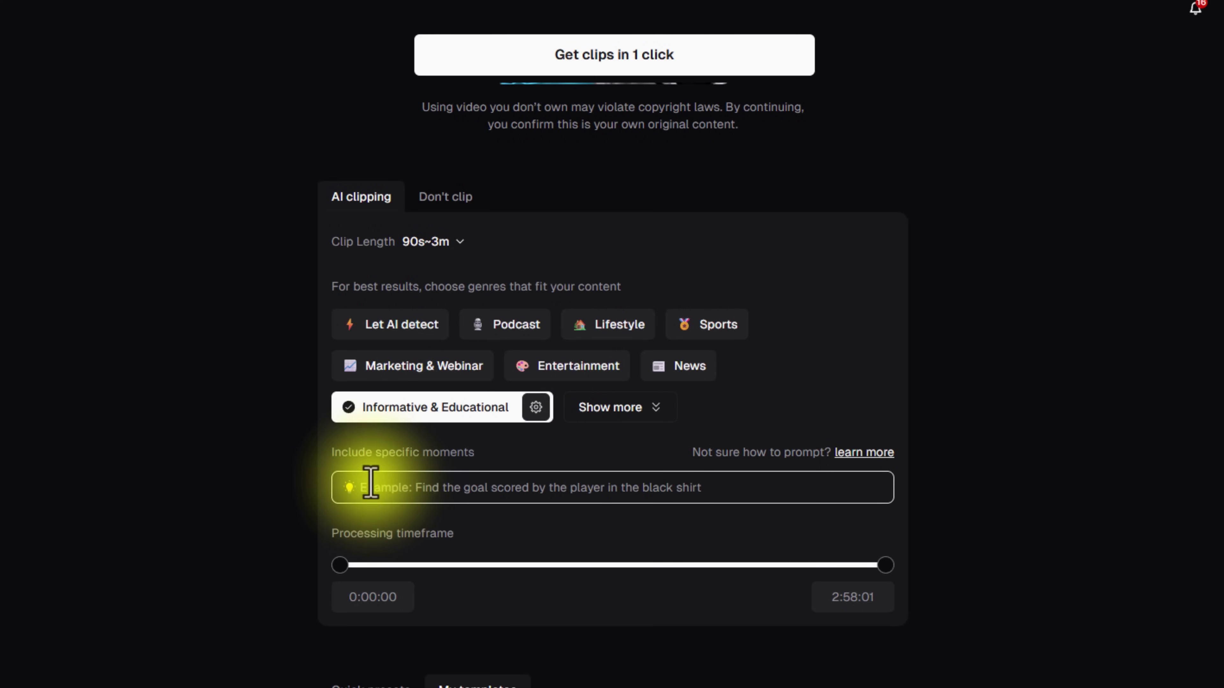
drag(501, 456, 302, 448)
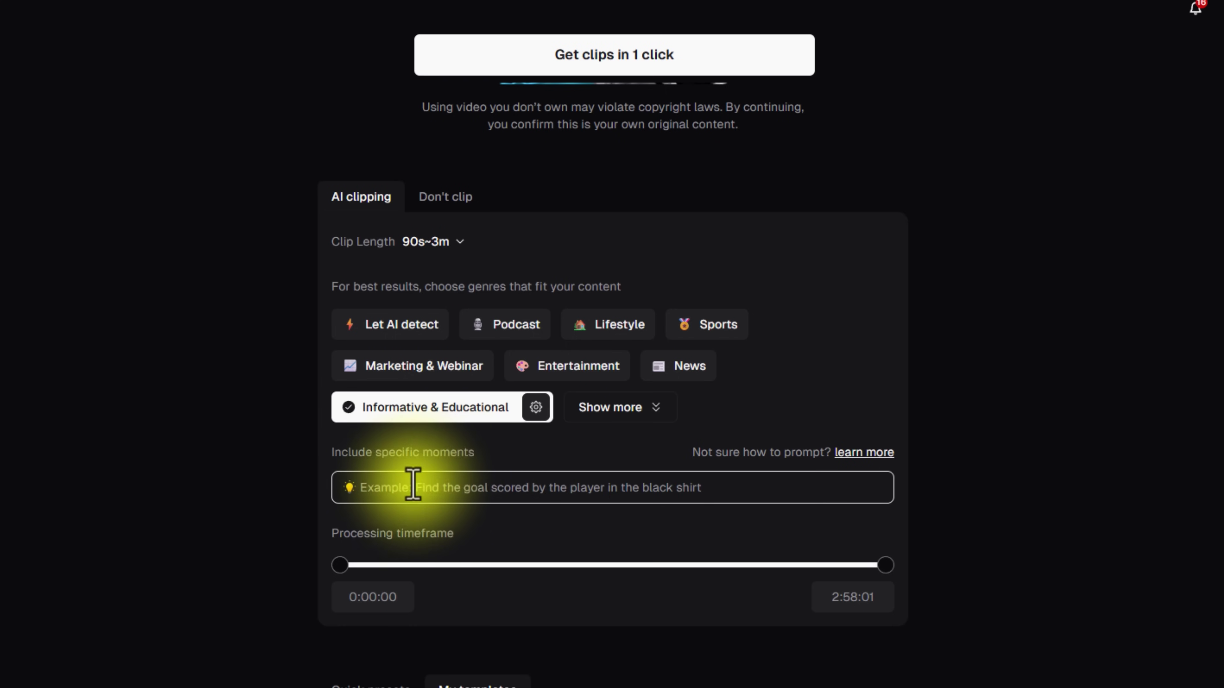
scroll(867, 509, up, 7)
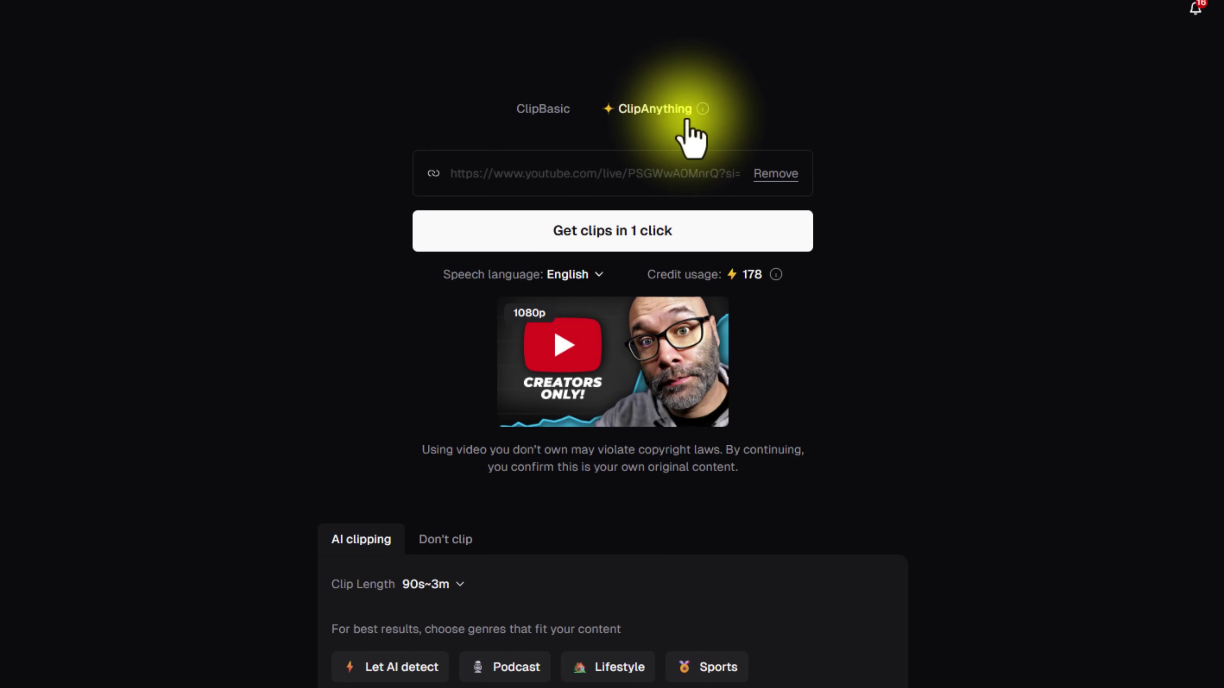
Scroll through the ClipBasic and ClipAnything options to compare them
scroll(437, 356, down, 6)
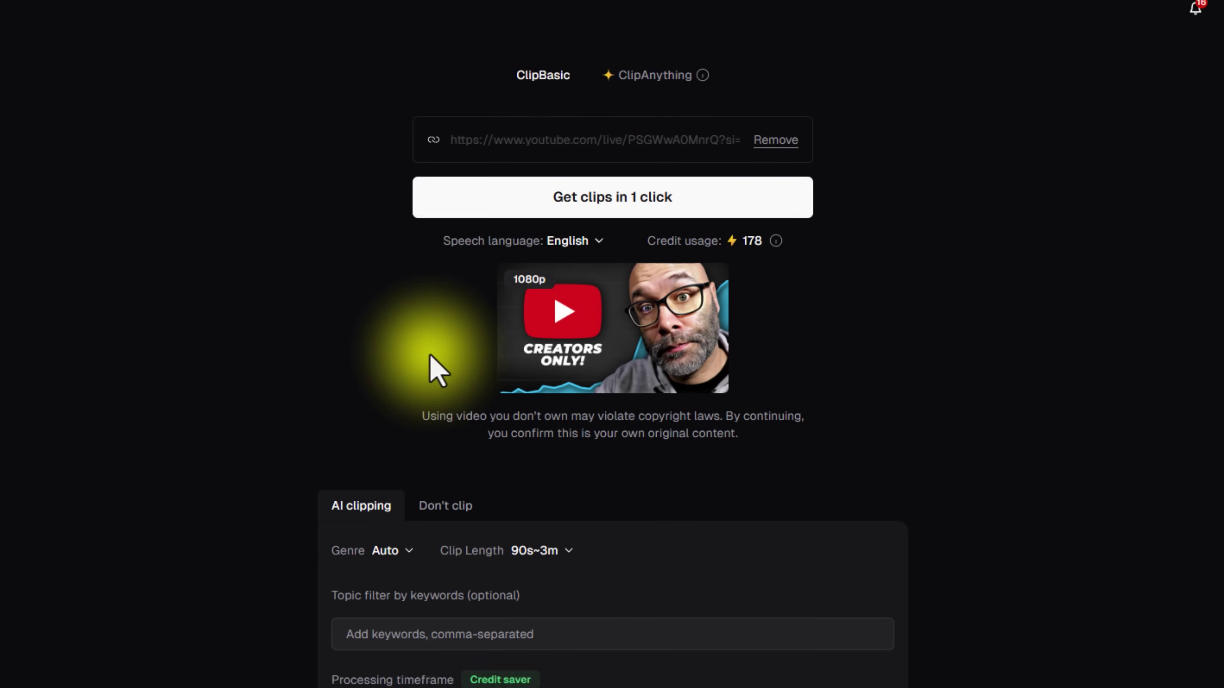
scroll(588, 314, up, 6)
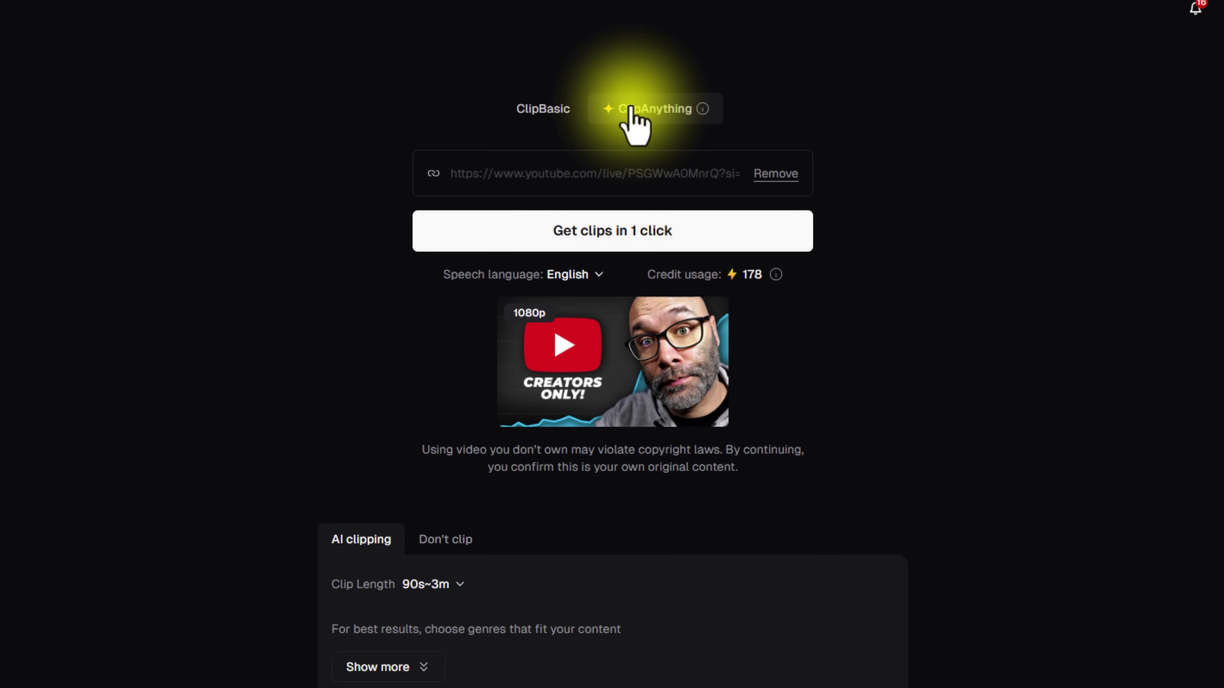
scroll(1047, 274, down, 10)
scroll(404, 410, up, 5)
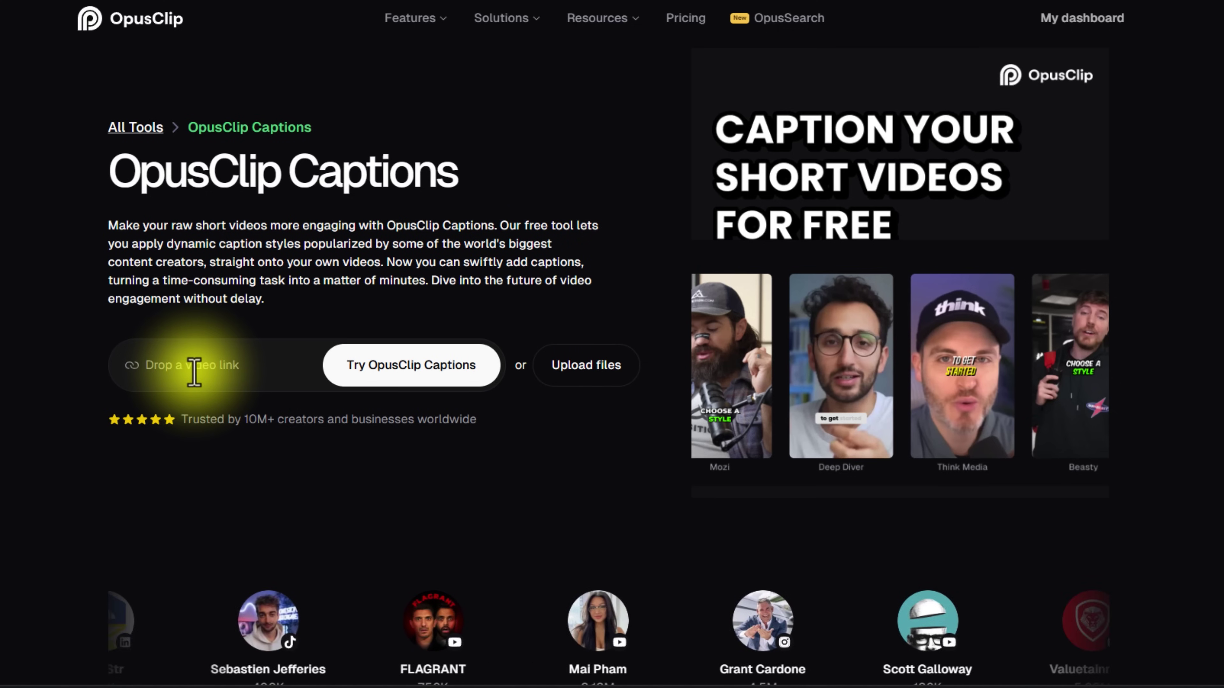
Check the Drop a video link field, dismiss its platforms popup, and select the address bar
click(194, 372)
click(265, 460)
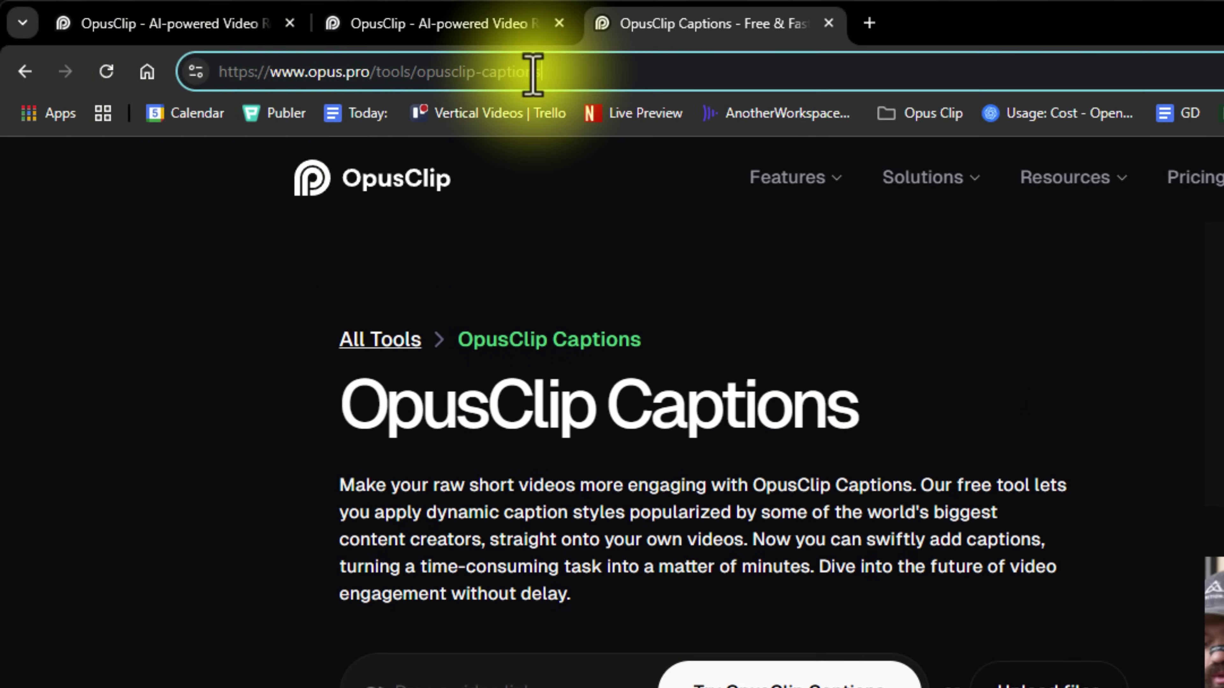
click(533, 76)
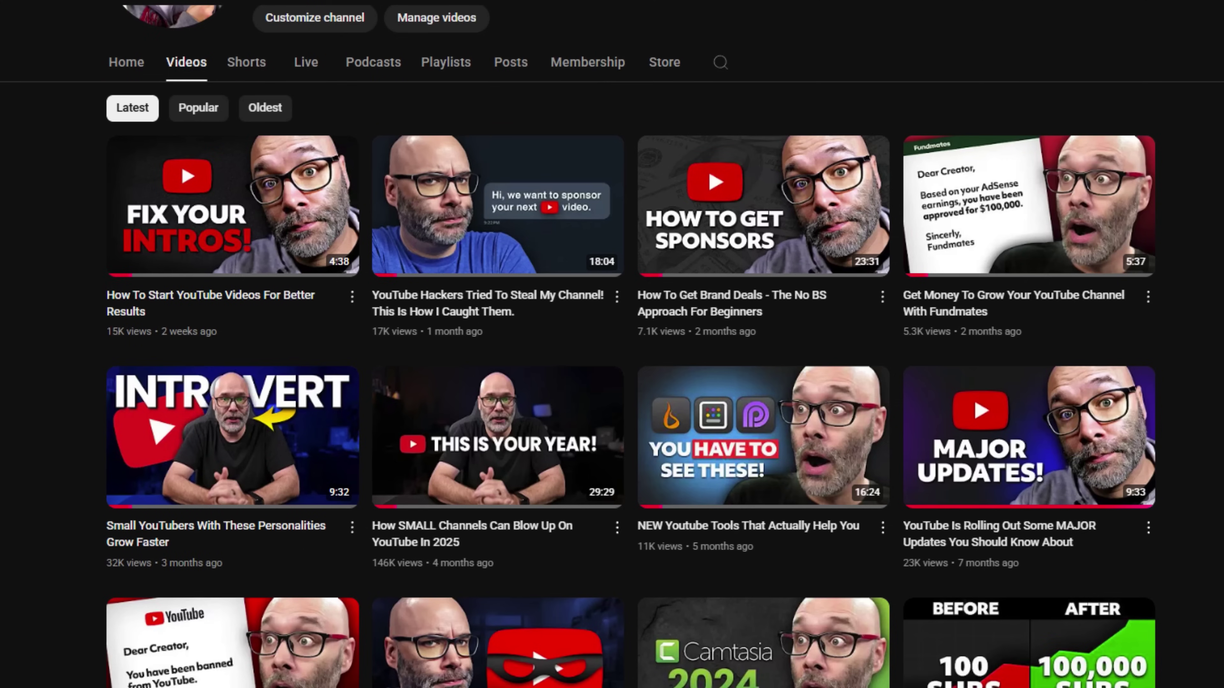
Copy the share link for the Small YouTubers With These Personalities Grow Faster video
click(352, 529)
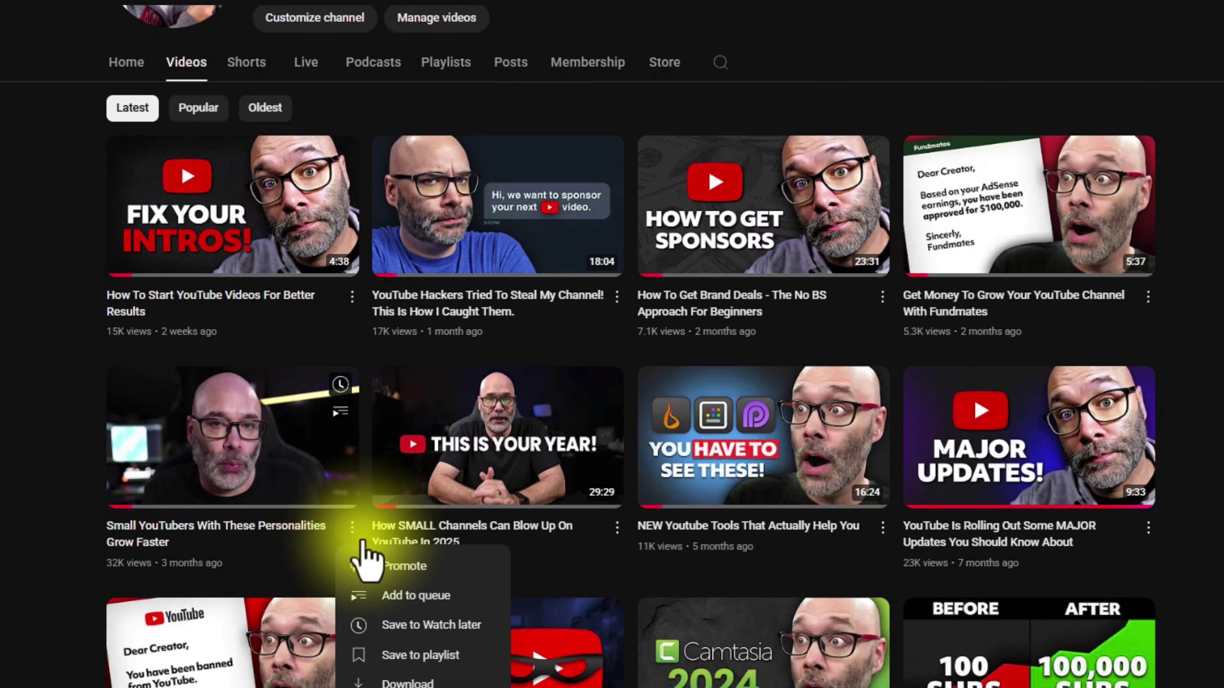
click(409, 687)
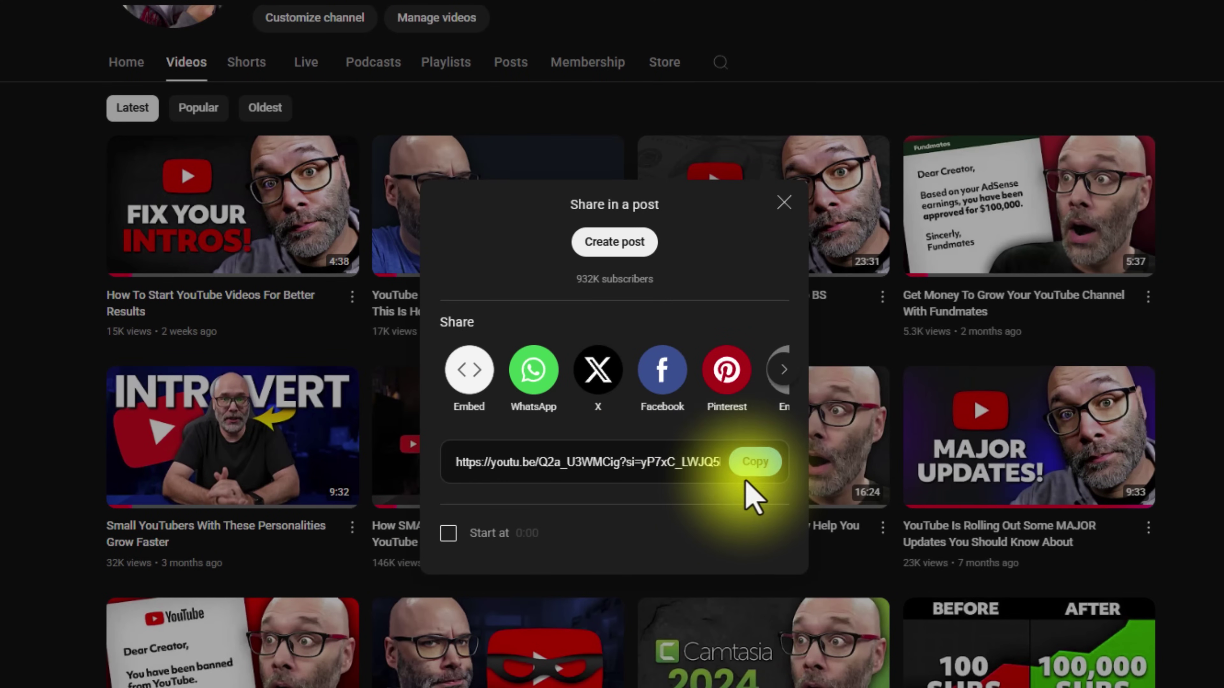
click(785, 204)
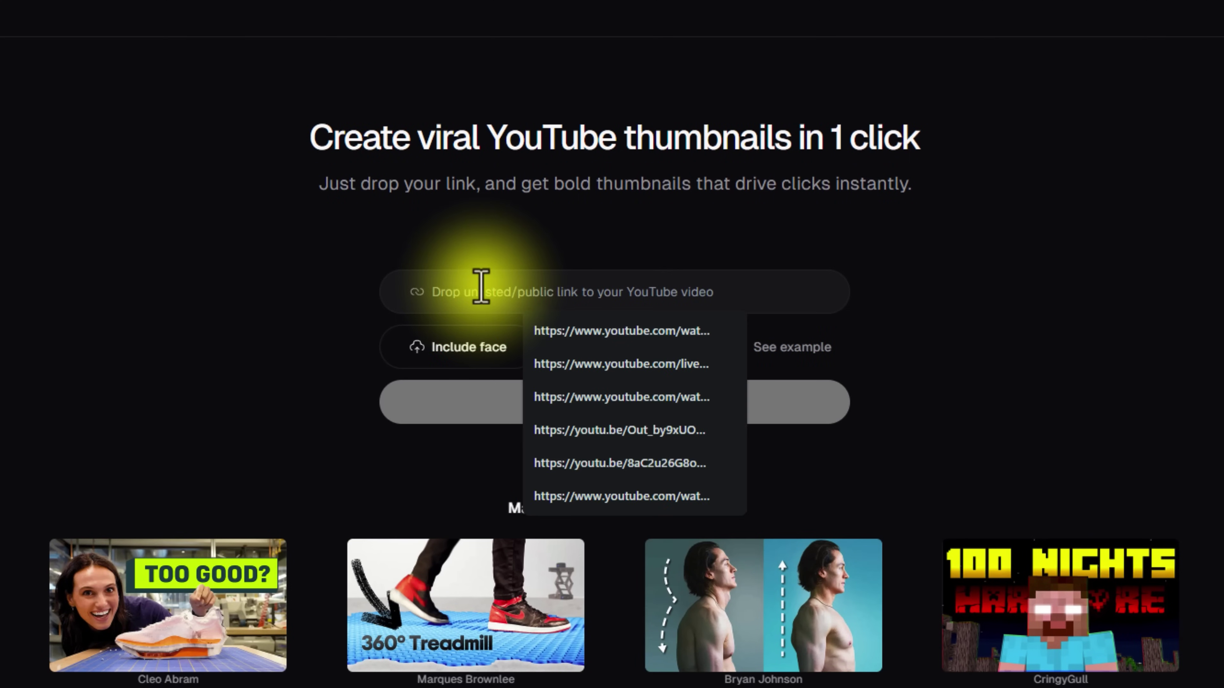
Paste the copied video link and generate the free FASTER GROWTH thumbnail
text(https://youtu.be/Q2a_U3WMCig?si=yP7xC_LWJQ5Rfq5D)
click(615, 411)
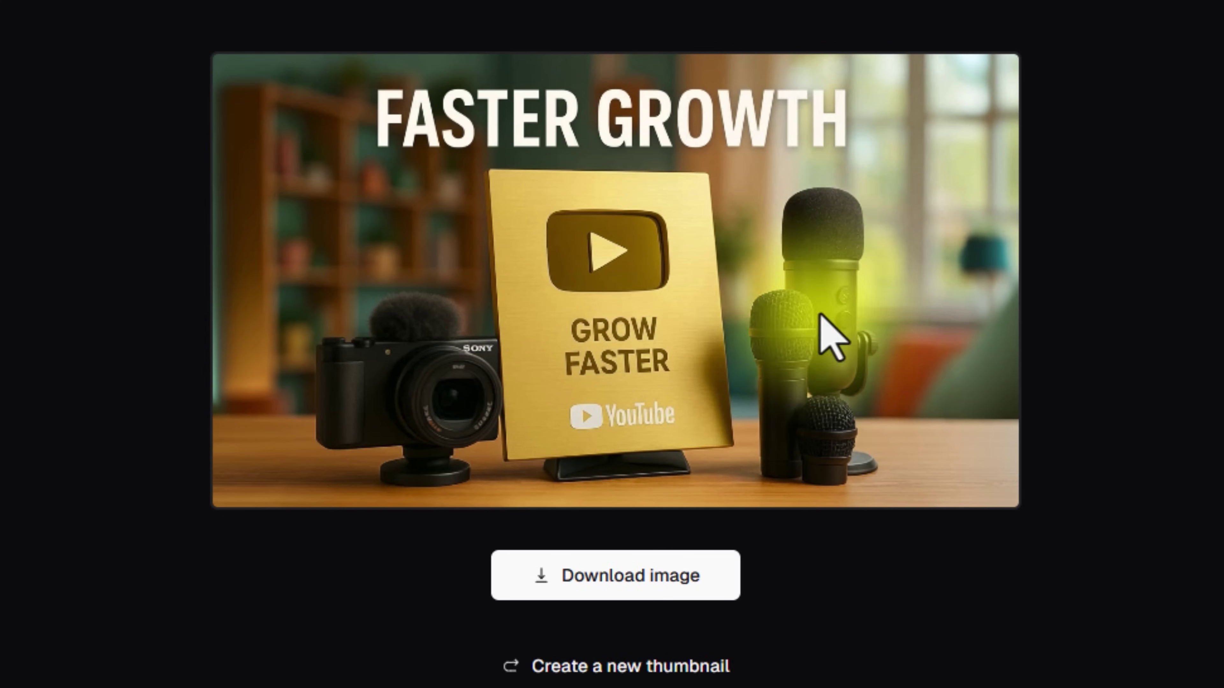
drag(1134, 424, 85, 292)
click(85, 291)
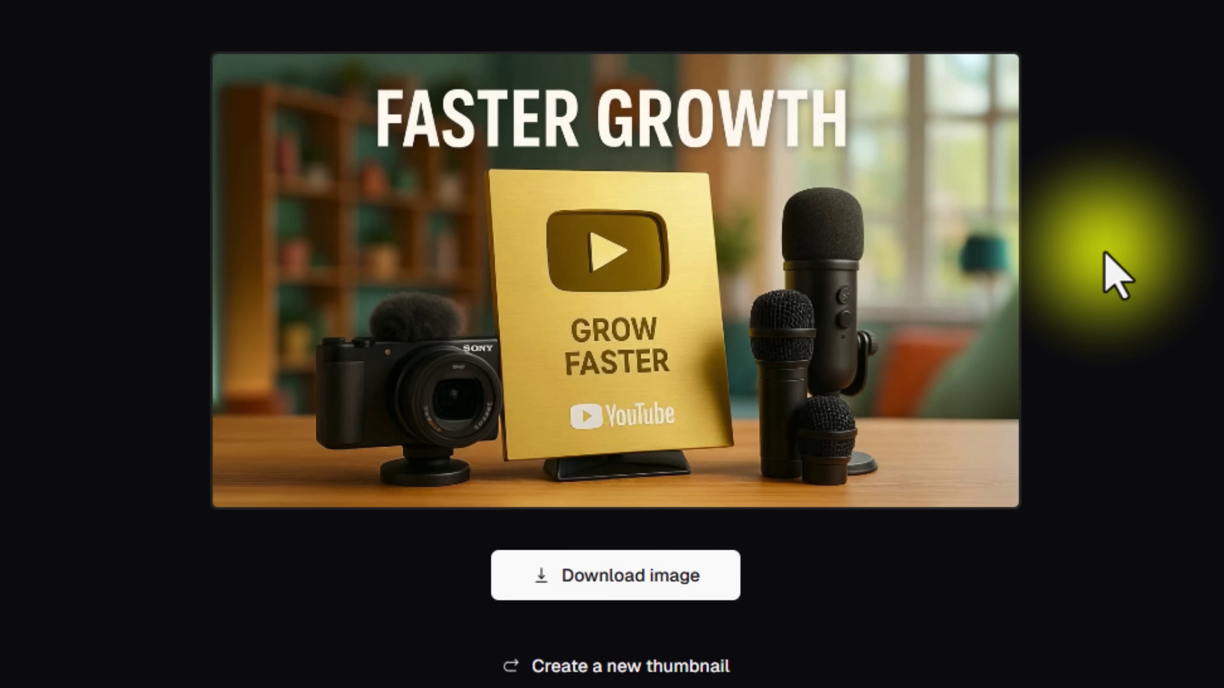